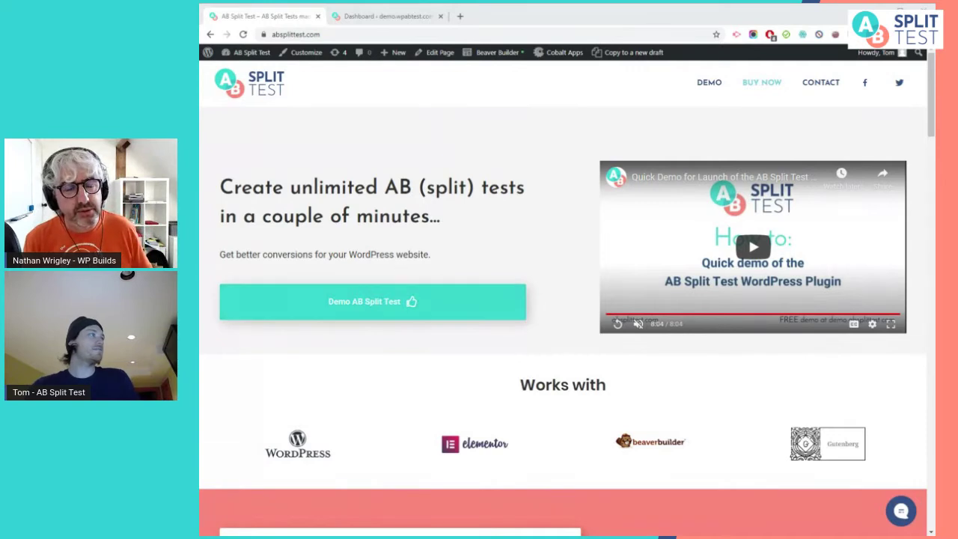
# Open the free AB Split Test demo, close the old dashboard tab and go to the existing demo site
pyautogui.click(359, 318)
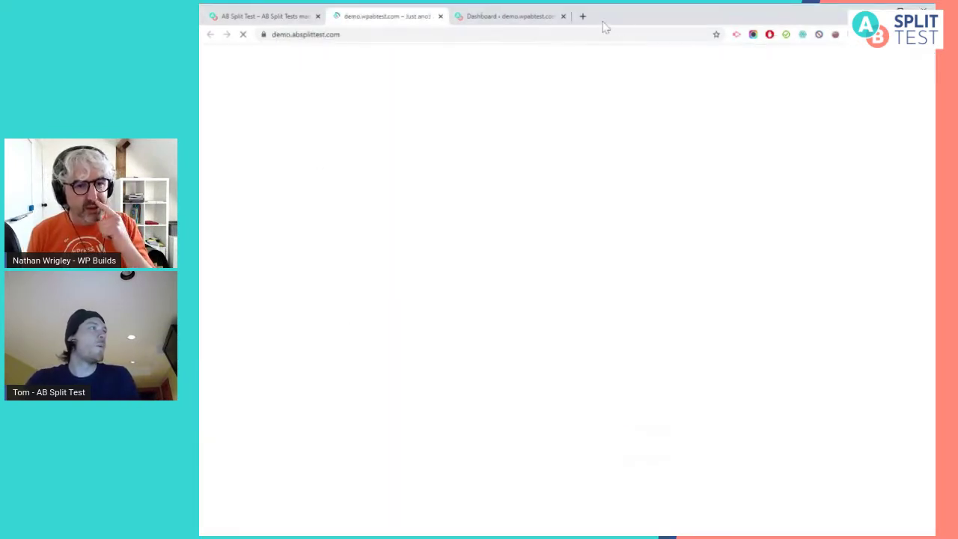
pyautogui.click(563, 16)
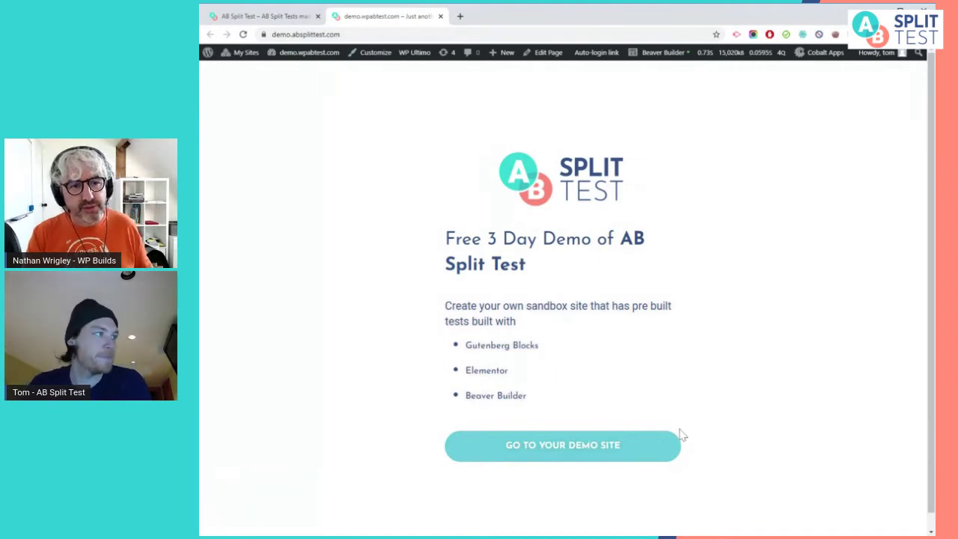
pyautogui.click(644, 455)
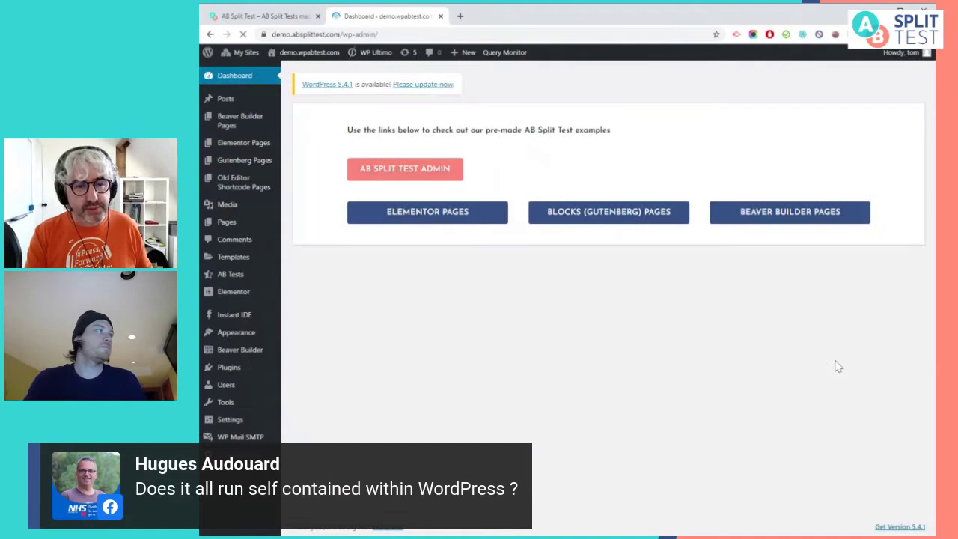
# Log out of the demo site and load demo.absplittest.com
pyautogui.moveTo(904, 60)
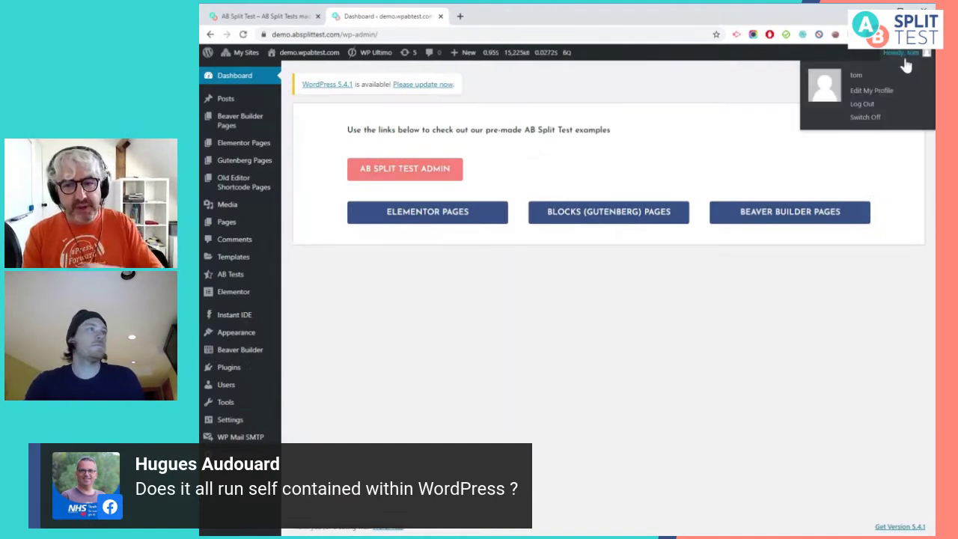
pyautogui.click(868, 108)
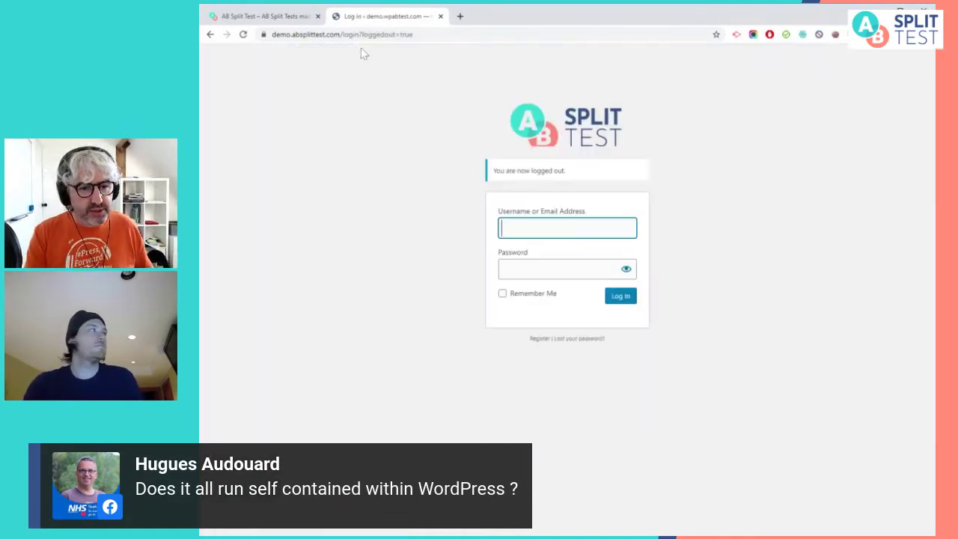
pyautogui.moveTo(342, 34); pyautogui.dragTo(604, 50)
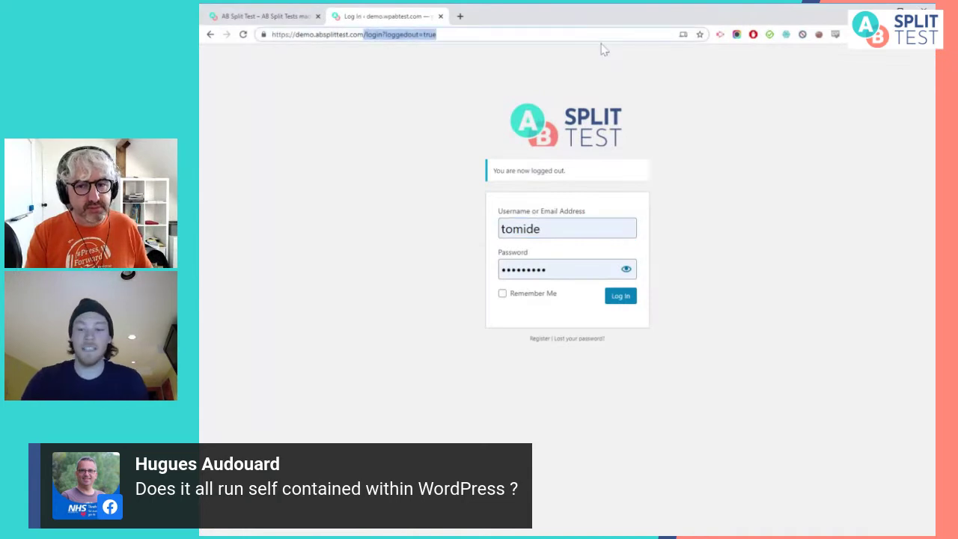
pyautogui.press('BackSpace')
pyautogui.press('Return')
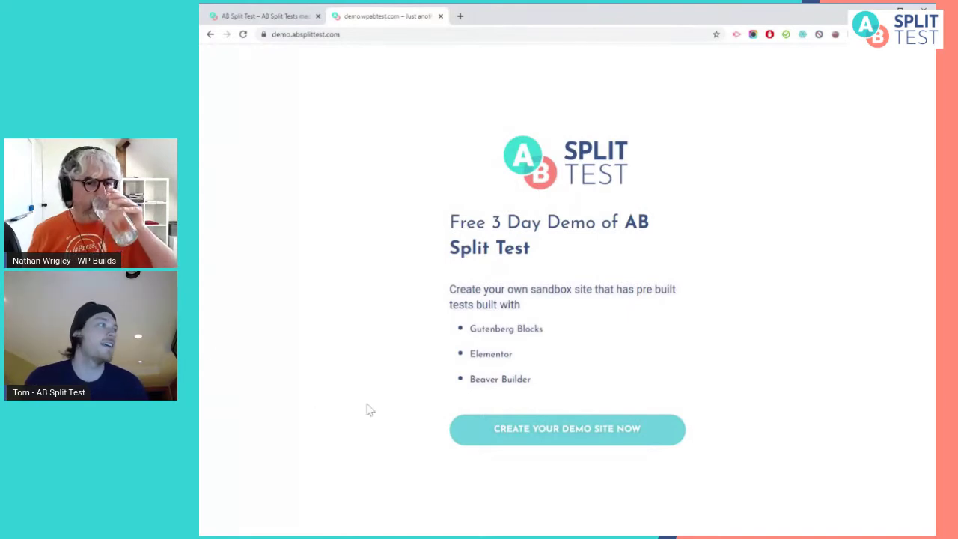
pyautogui.click(535, 442)
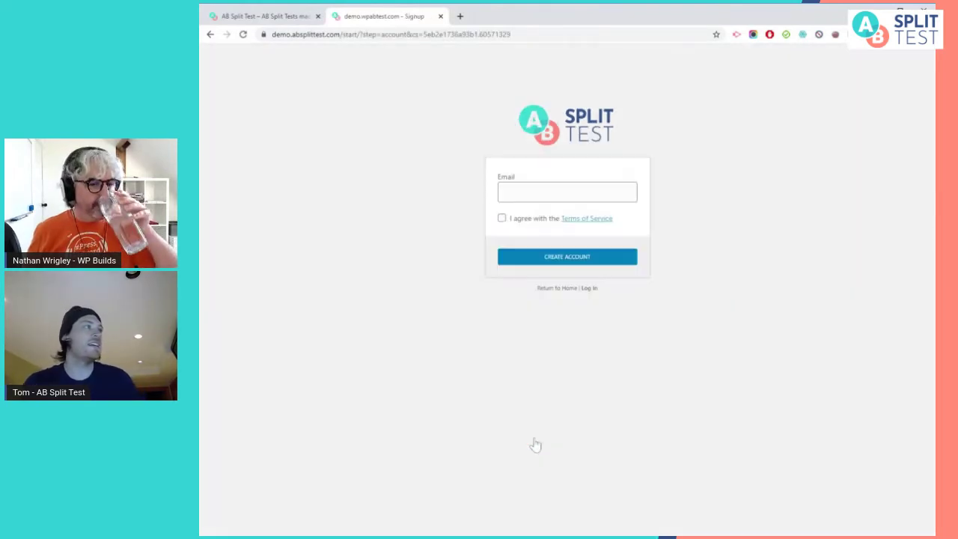
pyautogui.click(568, 192)
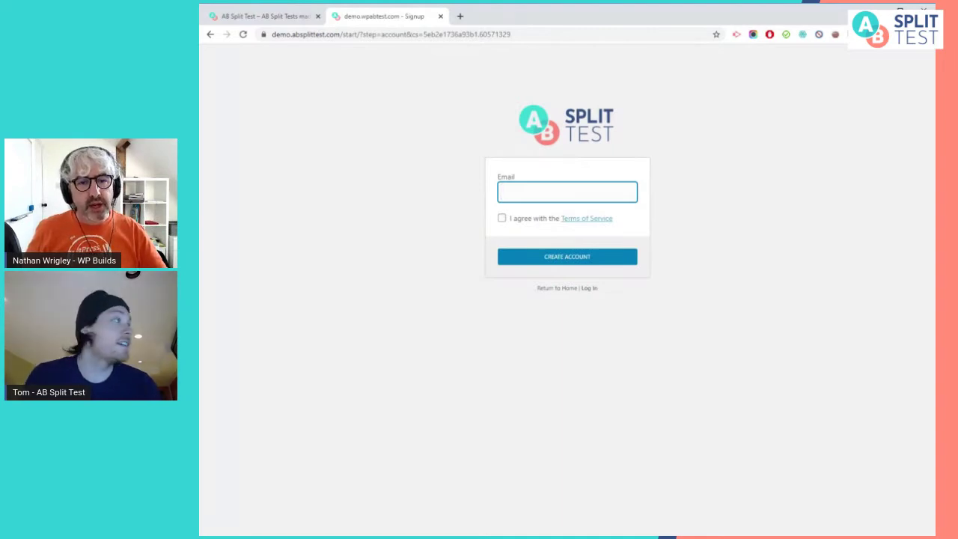
pyautogui.click(501, 218)
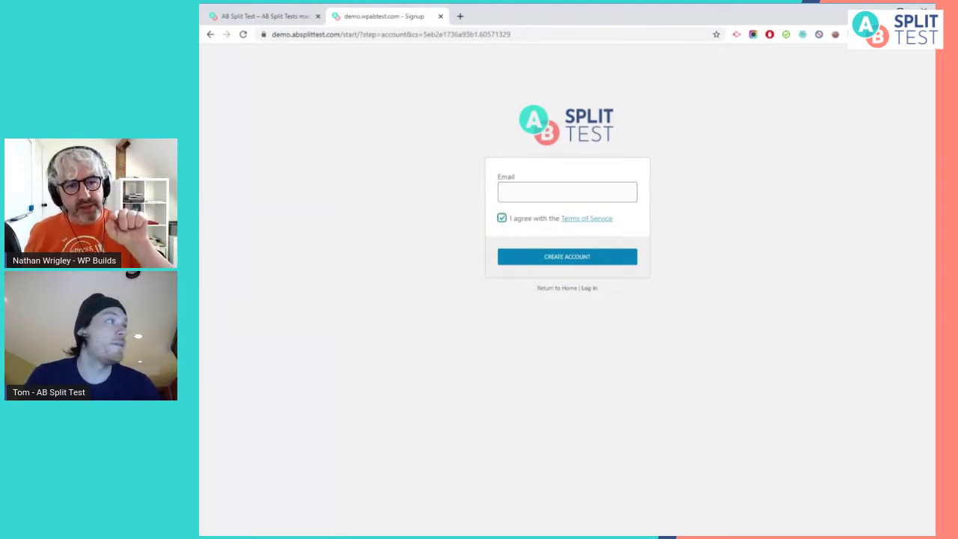
pyautogui.click(526, 193)
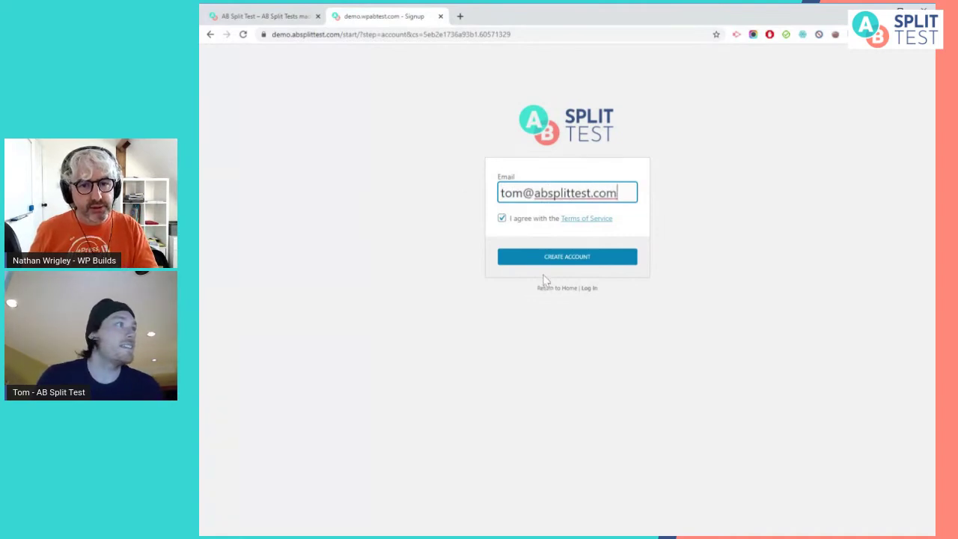
pyautogui.click(533, 262)
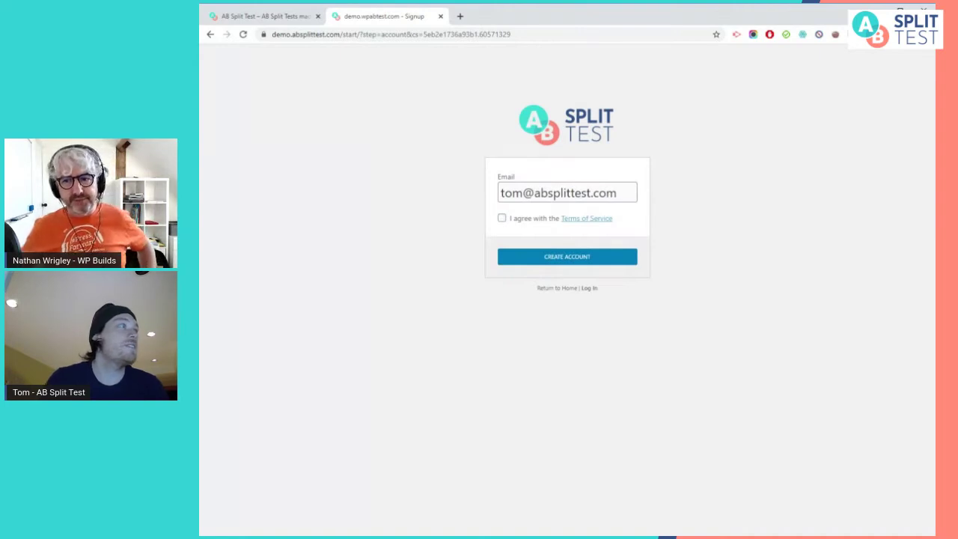
pyautogui.click(527, 218)
pyautogui.click(531, 255)
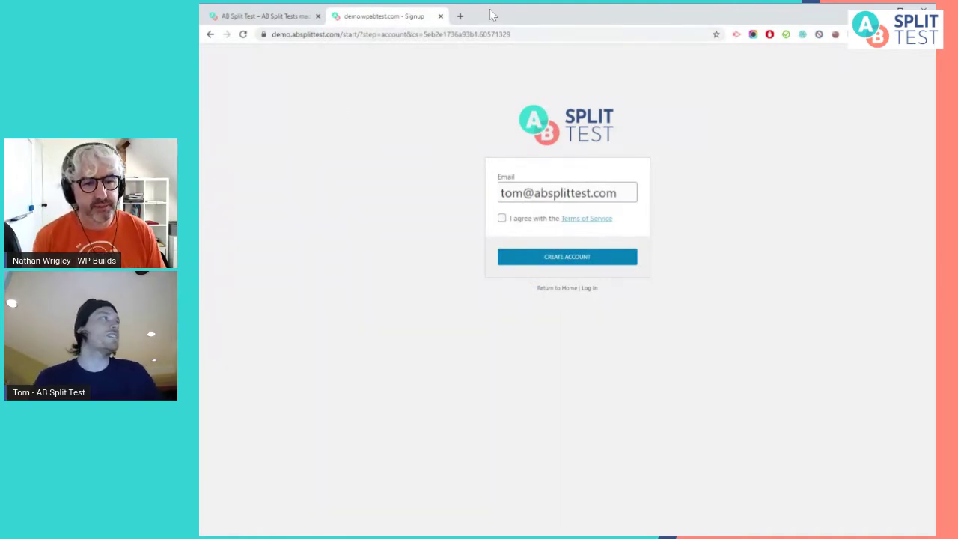
pyautogui.click(461, 16)
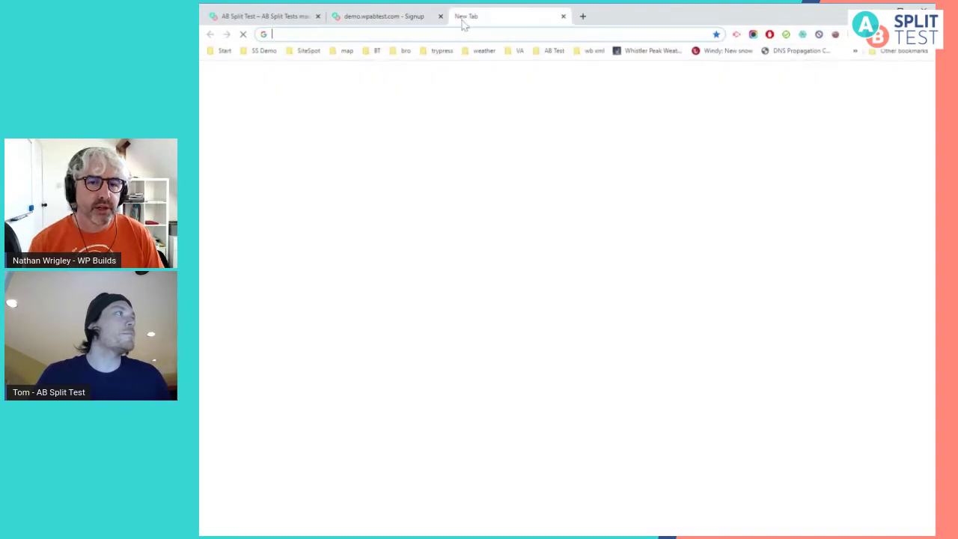
pyautogui.hotkey('ctrl', 'w')
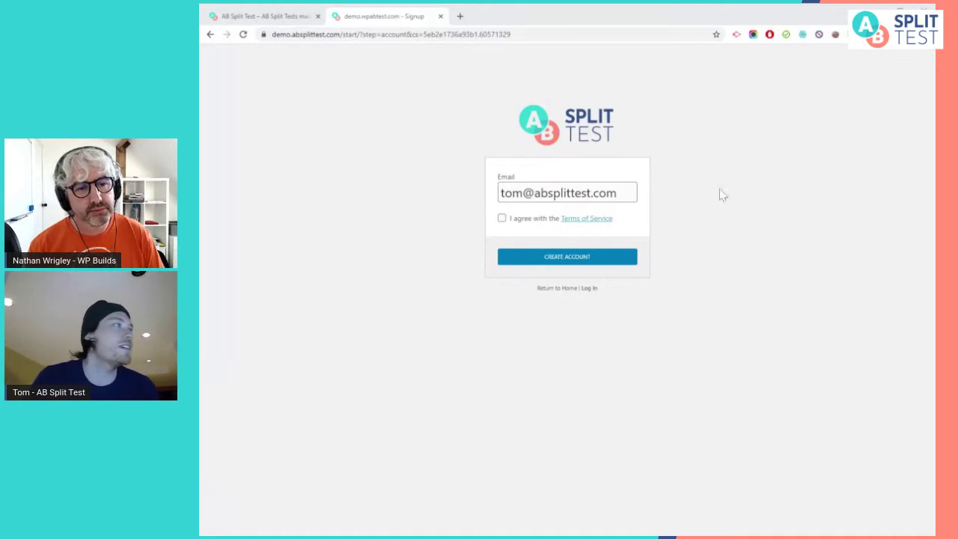
pyautogui.click(531, 219)
pyautogui.click(543, 258)
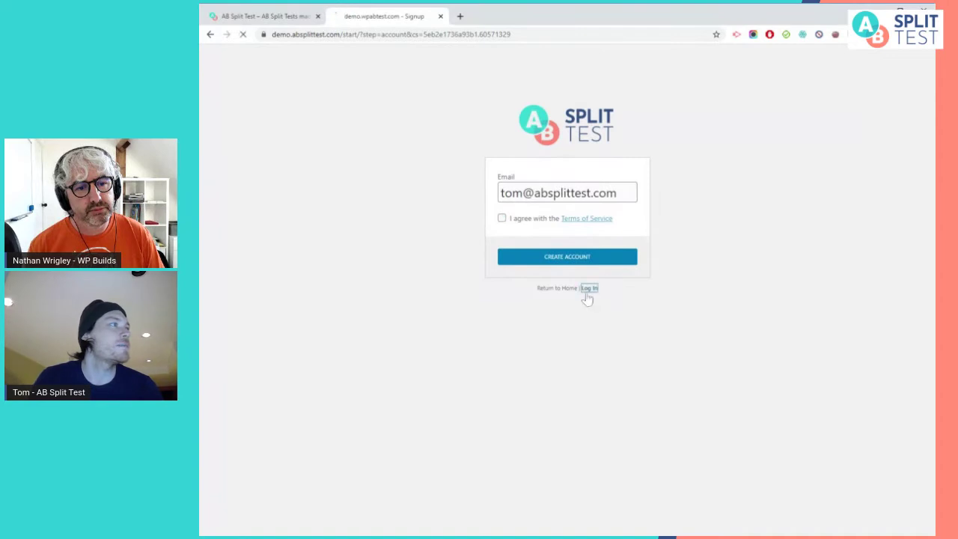
pyautogui.click(588, 289)
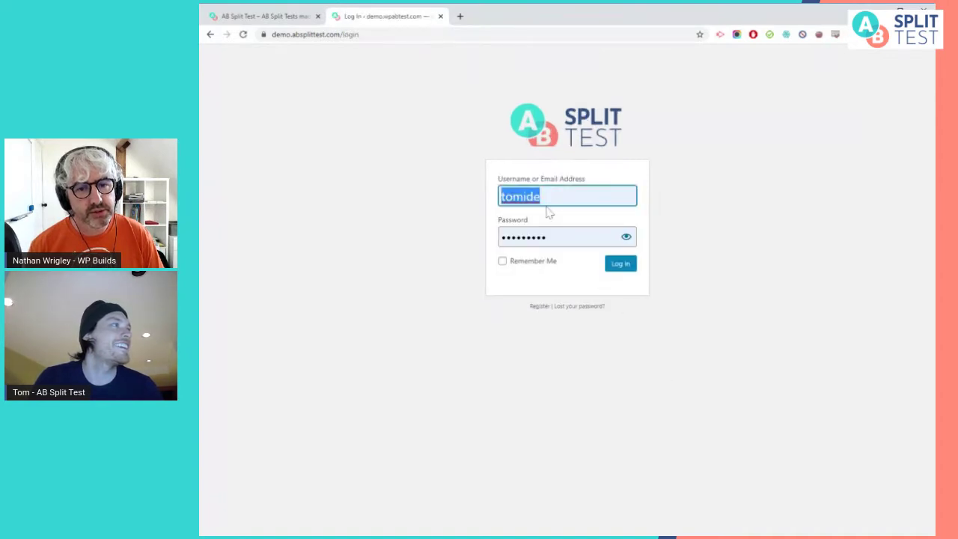
pyautogui.moveTo(373, 35); pyautogui.dragTo(331, 35)
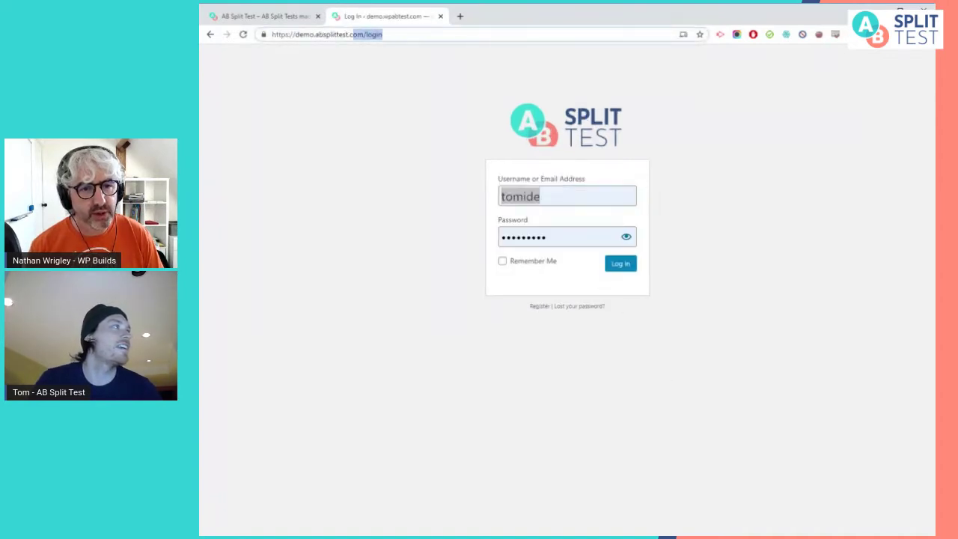
pyautogui.click(384, 35)
pyautogui.press('BackSpace')
pyautogui.press('BackSpace')
pyautogui.press('BackSpace')
pyautogui.press('BackSpace')
pyautogui.press('BackSpace')
pyautogui.press('Return')
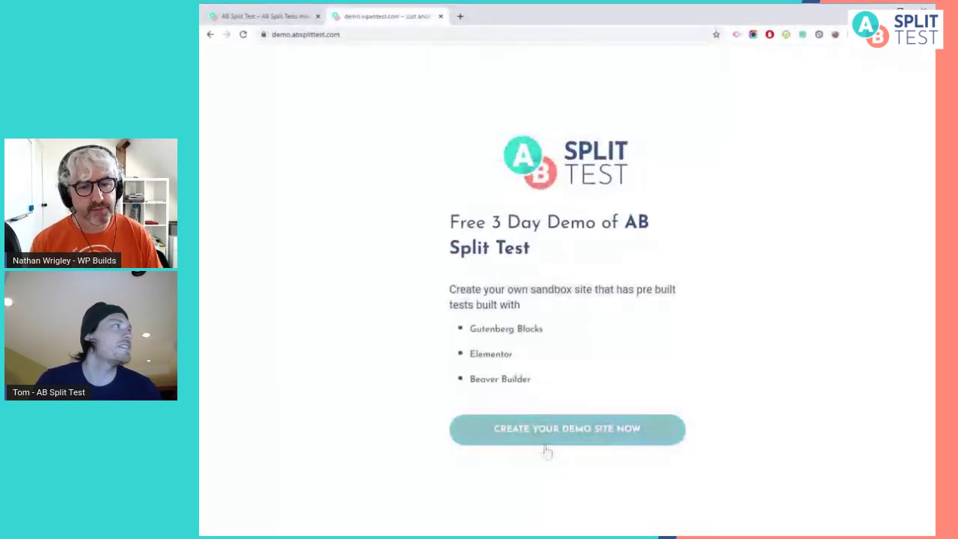
# Create a new demo site by agreeing to the Terms of Service and submitting the signup
pyautogui.click(581, 440)
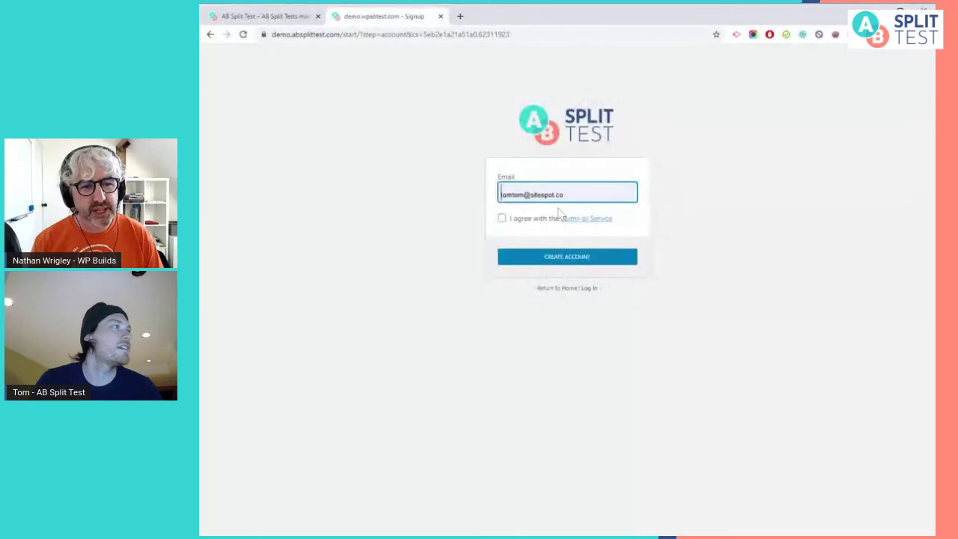
pyautogui.click(516, 220)
pyautogui.write('gdfg')
pyautogui.click(545, 256)
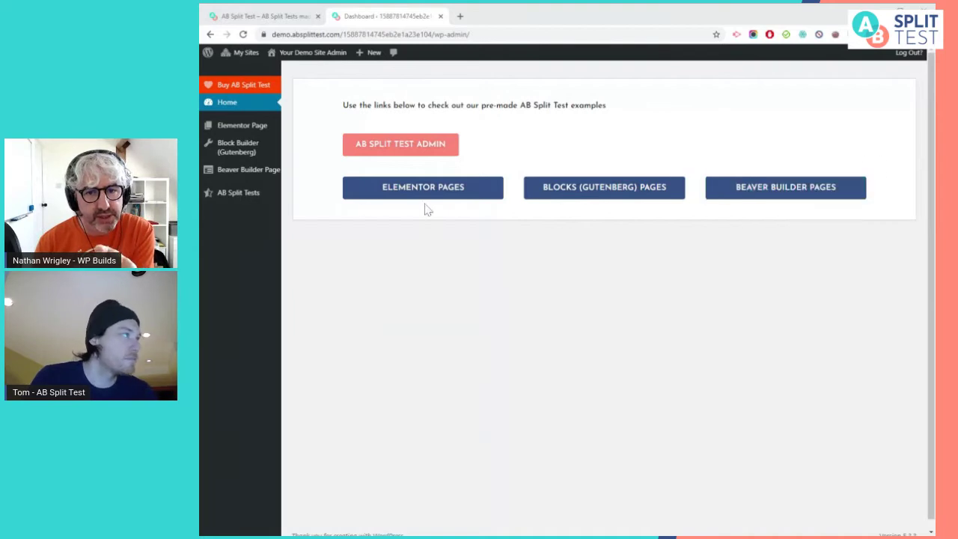
pyautogui.moveTo(226, 201)
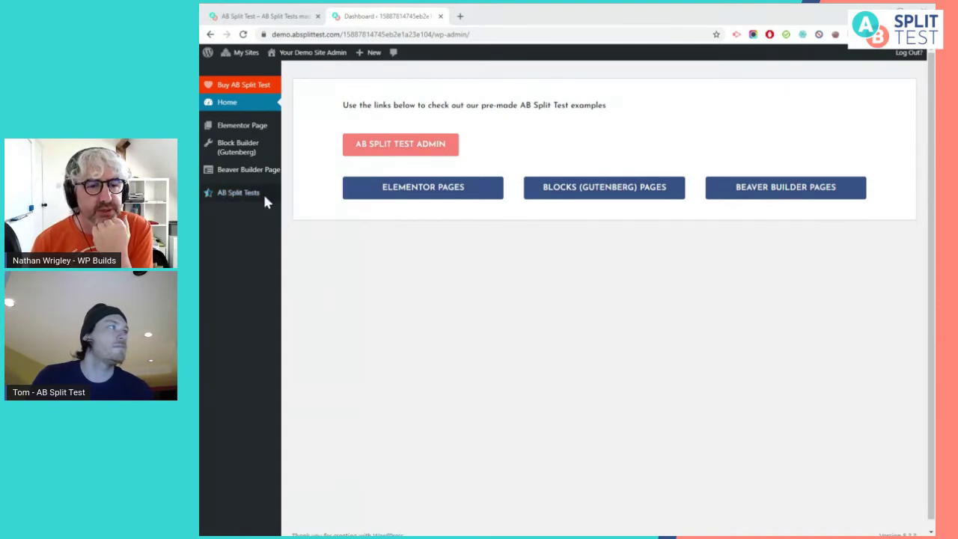
pyautogui.click(320, 198)
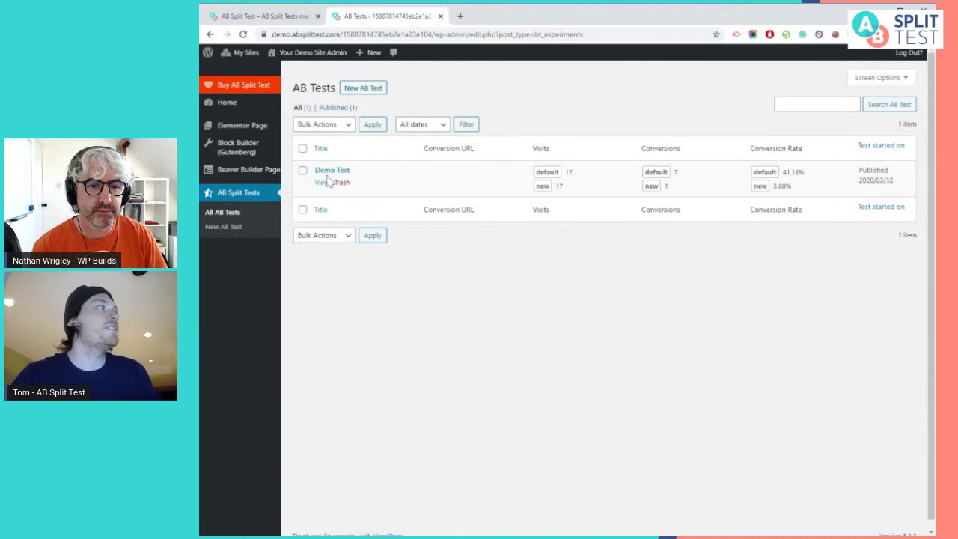
pyautogui.click(321, 183)
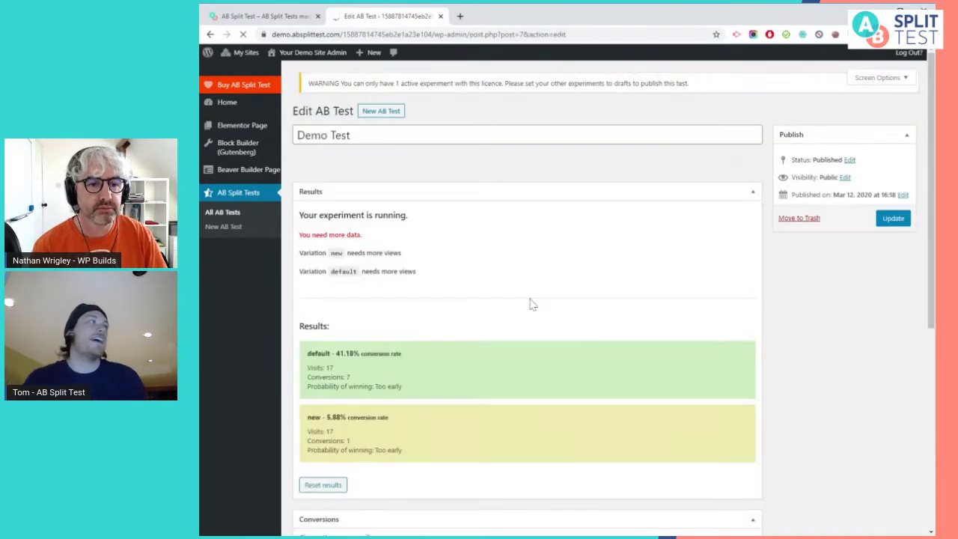
pyautogui.scroll(-2, 658, 301)
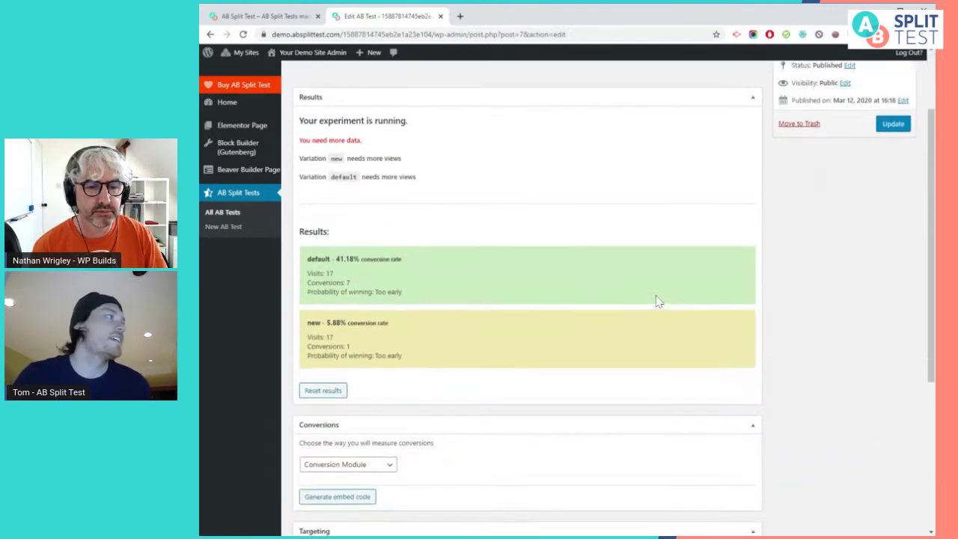
pyautogui.scroll(2, 657, 301)
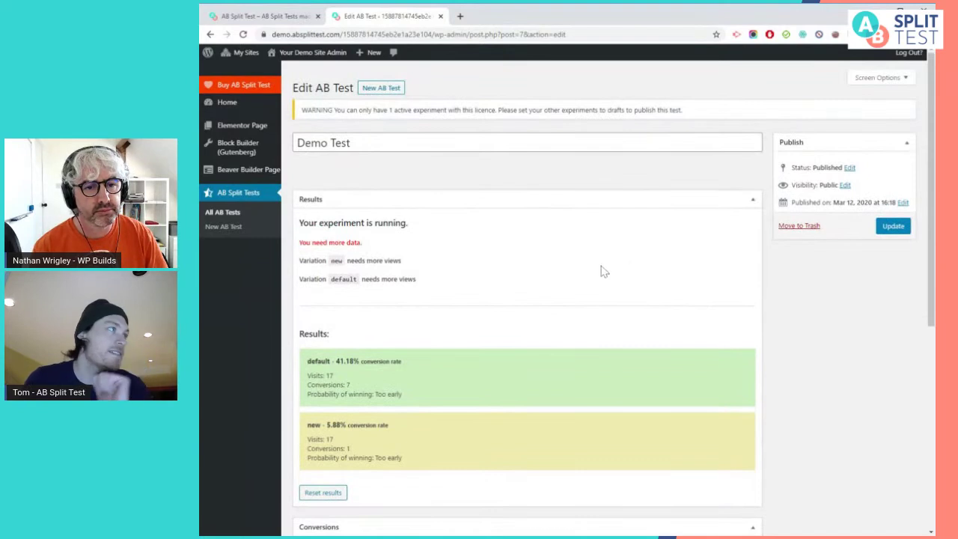
pyautogui.scroll(-1, 603, 264)
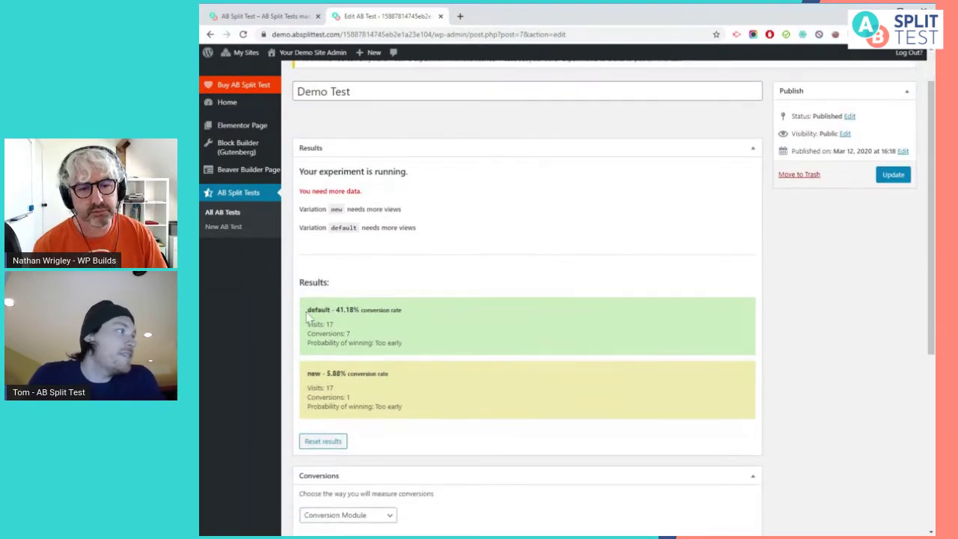
pyautogui.moveTo(307, 310); pyautogui.dragTo(403, 309)
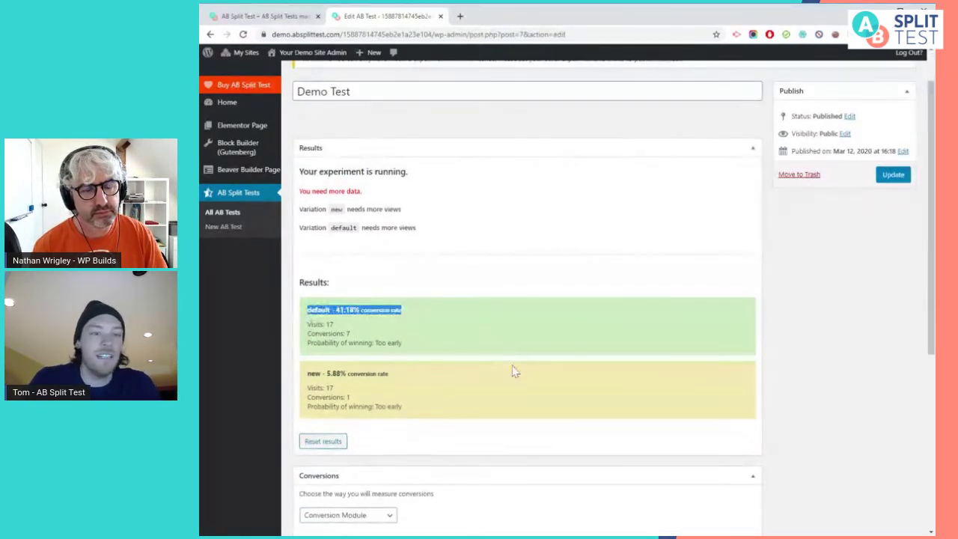
pyautogui.click(506, 380)
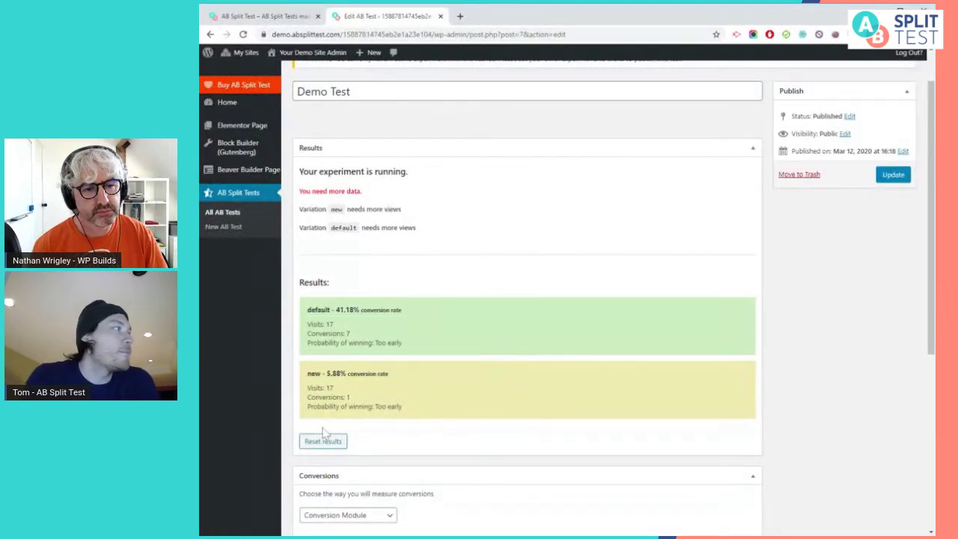
pyautogui.moveTo(308, 324); pyautogui.dragTo(357, 336)
pyautogui.click(455, 378)
pyautogui.moveTo(307, 389); pyautogui.dragTo(344, 397)
pyautogui.click(335, 390)
pyautogui.click(353, 403)
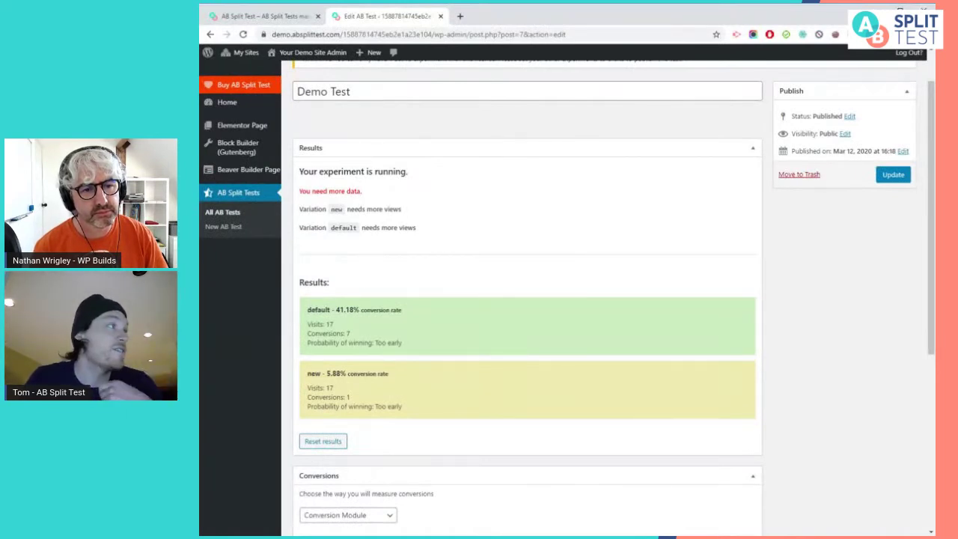
pyautogui.tripleClick(319, 309)
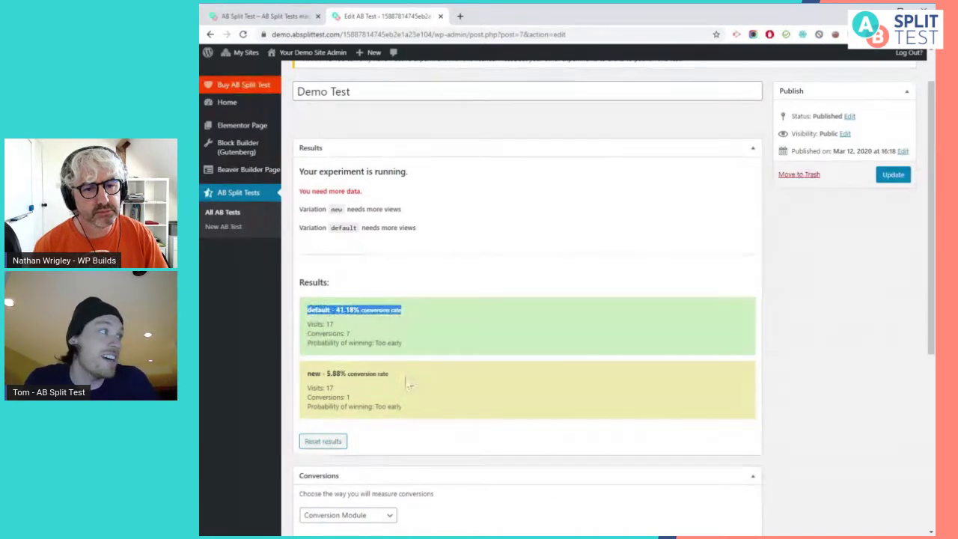
pyautogui.tripleClick(441, 378)
pyautogui.click(452, 384)
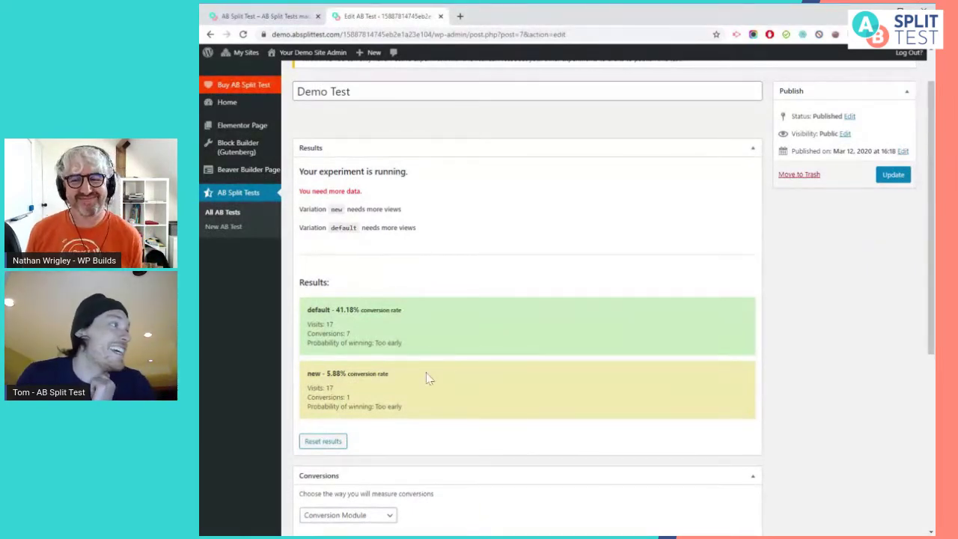
pyautogui.tripleClick(367, 344)
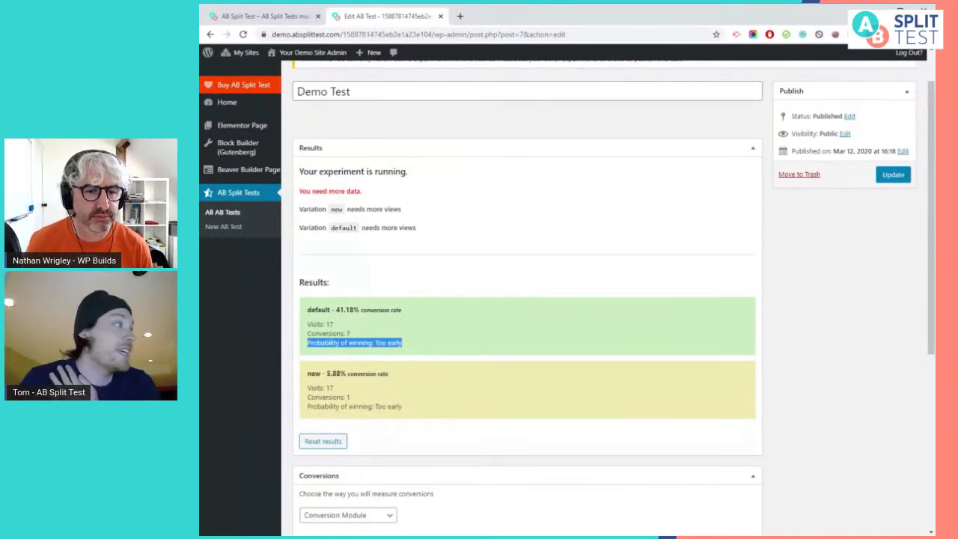
pyautogui.click(447, 357)
pyautogui.moveTo(428, 350); pyautogui.dragTo(340, 343)
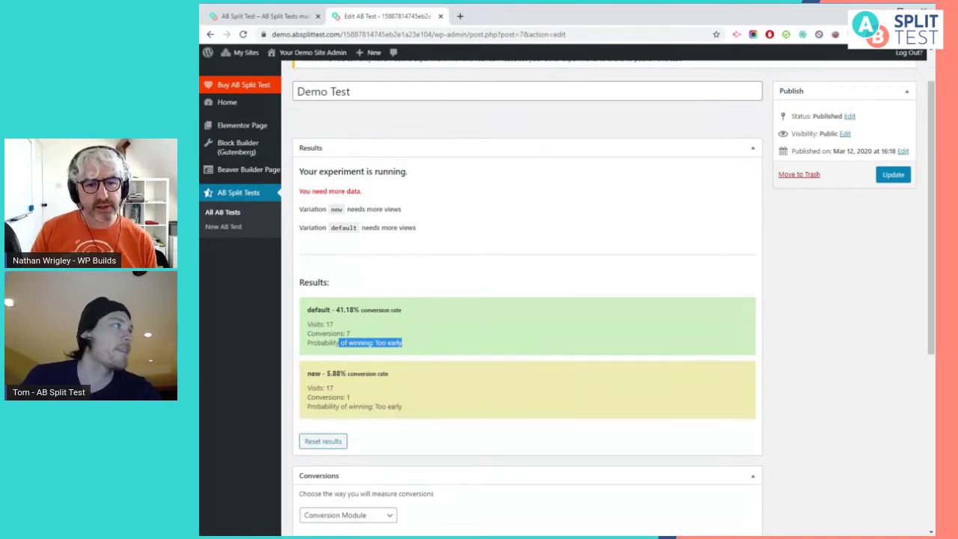
pyautogui.click(508, 198)
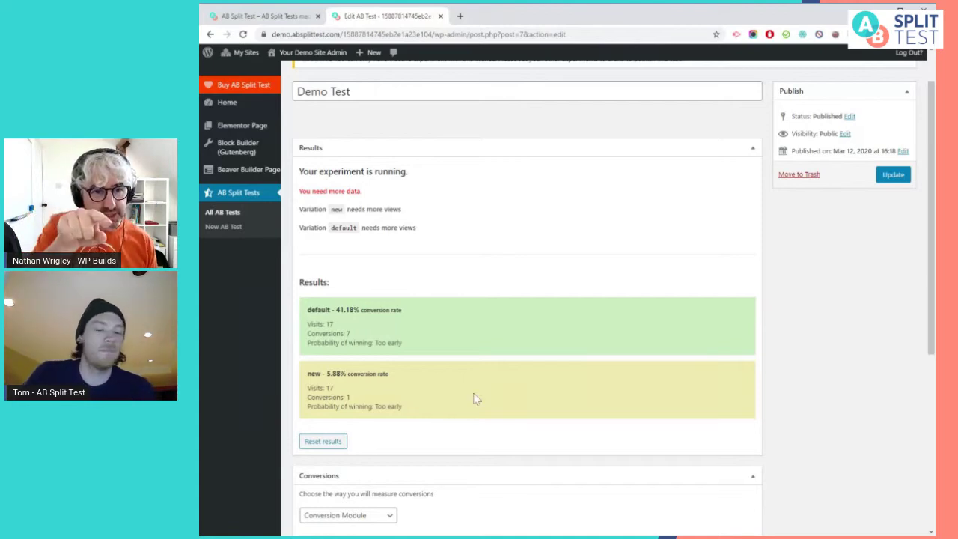
pyautogui.scroll(-1, 475, 393)
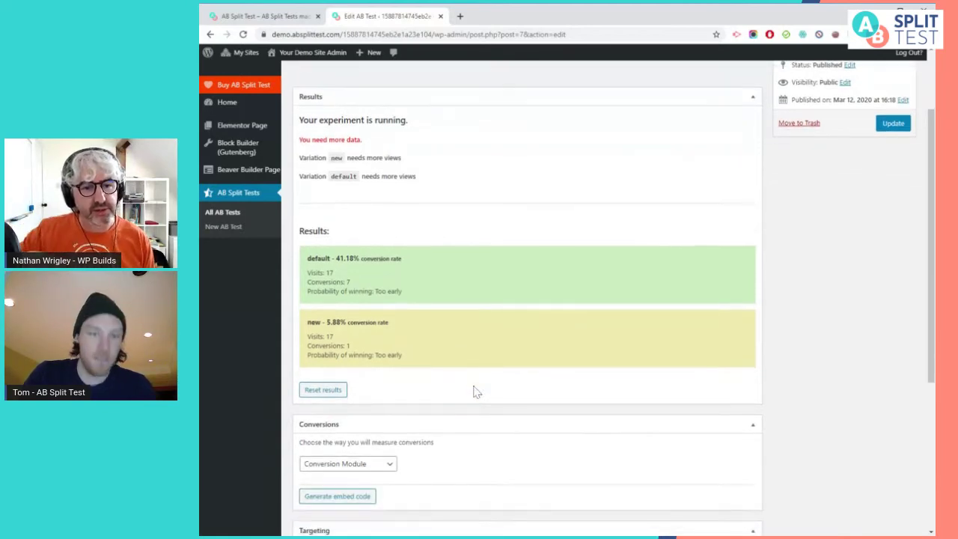
pyautogui.scroll(-1, 476, 391)
pyautogui.scroll(3, 481, 389)
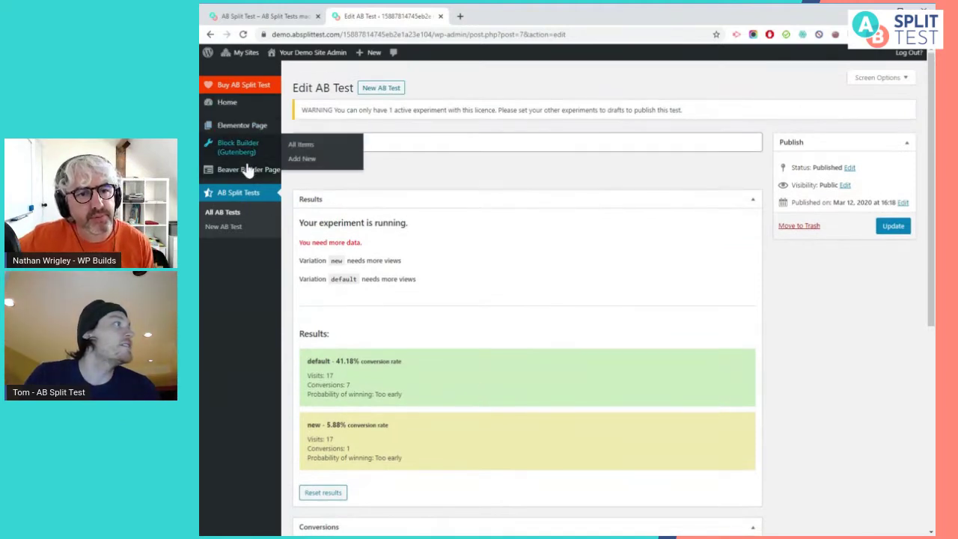
# Open 'A Simple AB Test using Blocks' from the Gutenberg pages list and select The Original Button
pyautogui.click(266, 153)
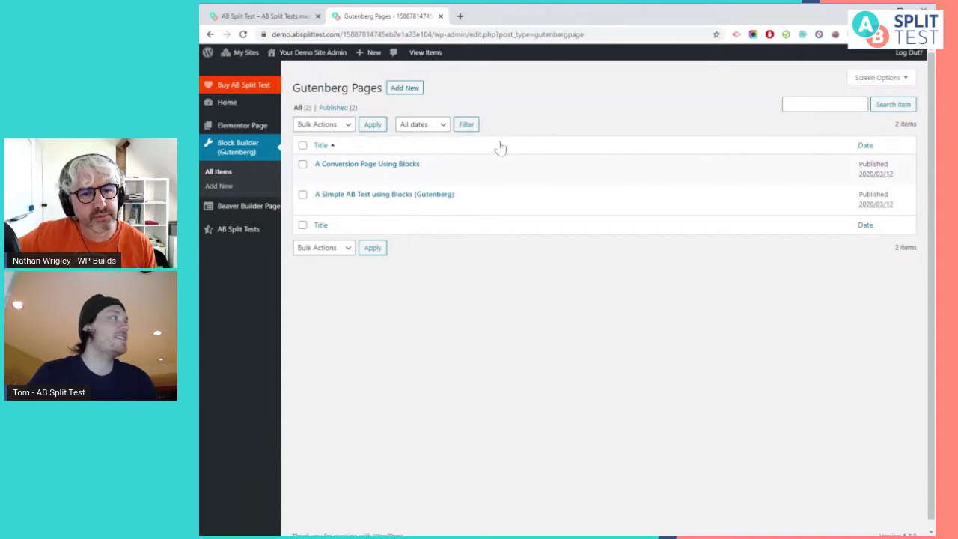
pyautogui.click(320, 207)
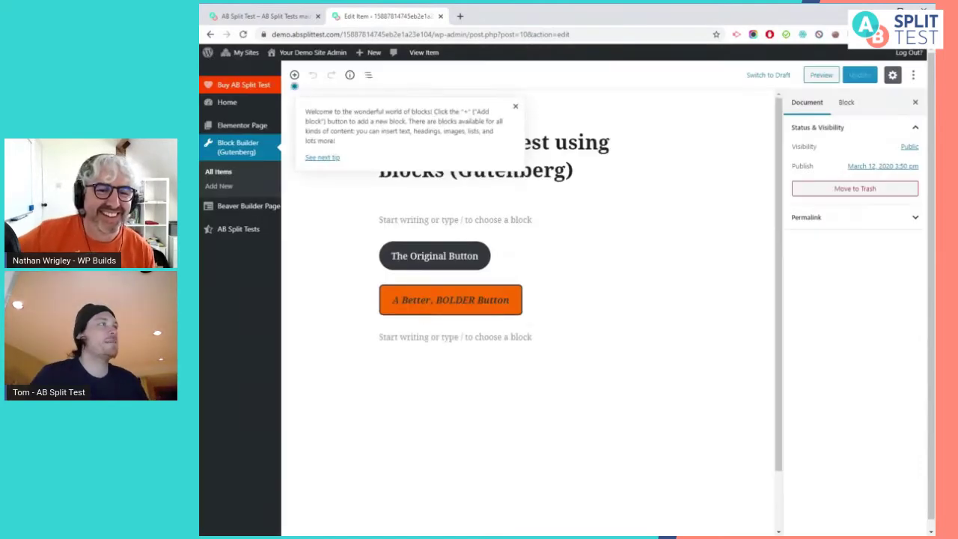
pyautogui.click(515, 106)
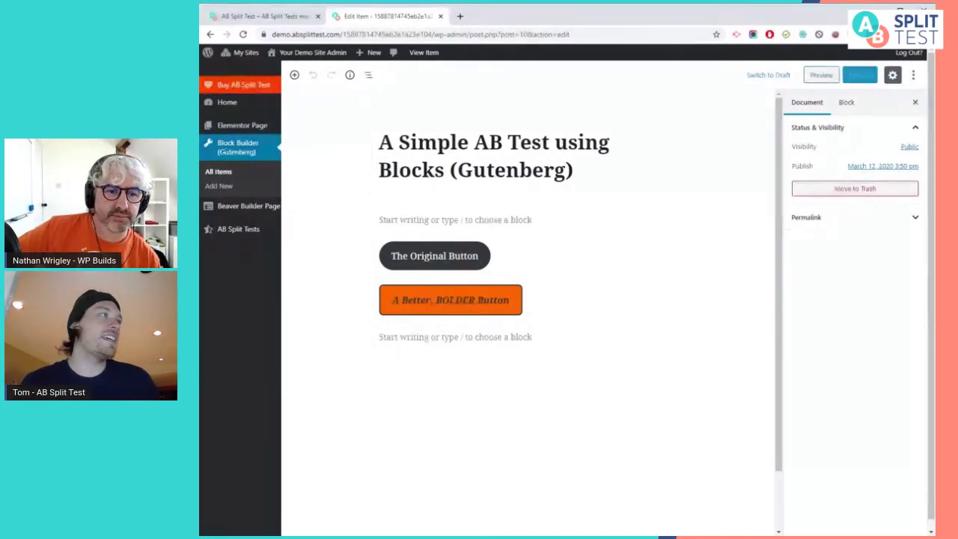
pyautogui.click(459, 257)
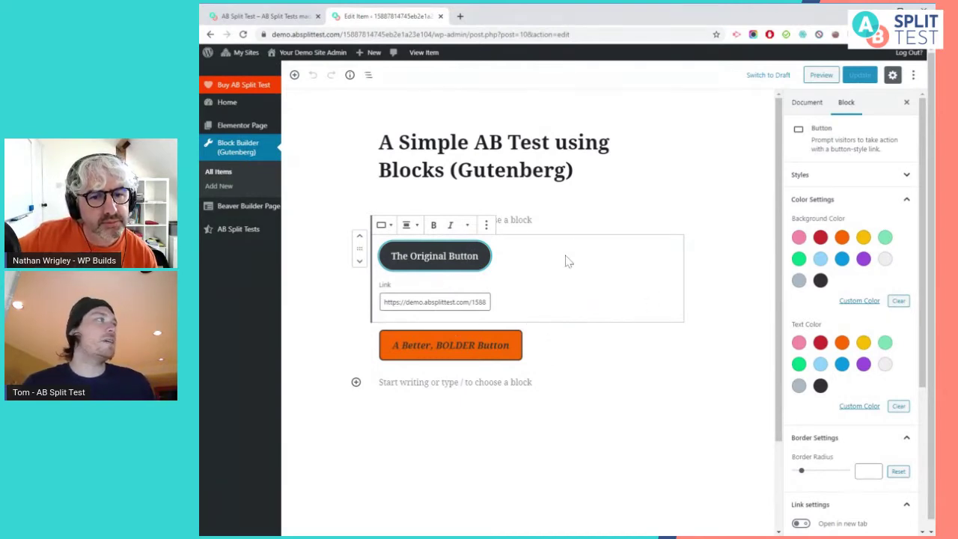
# Select The Original Button and show its AB Split Test panel with experiment Demo Test
pyautogui.click(295, 75)
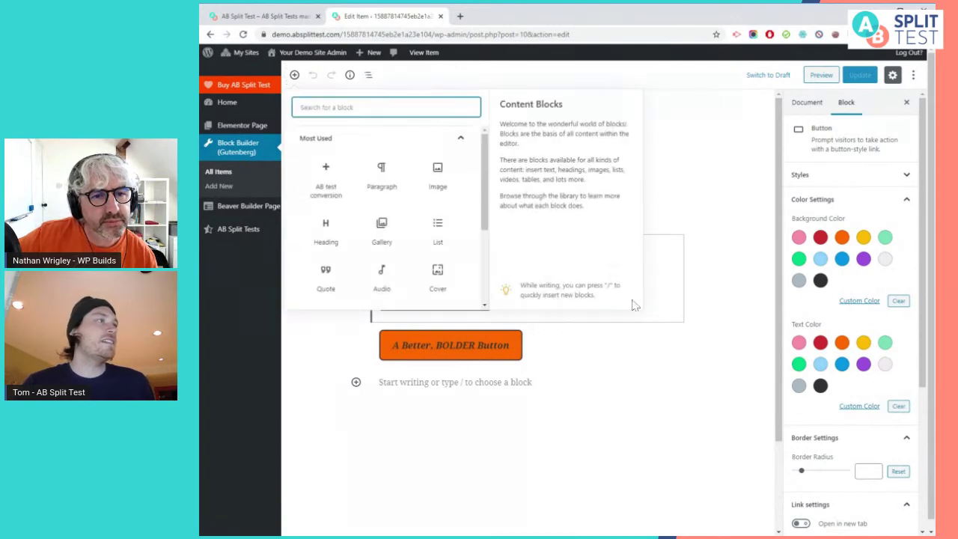
pyautogui.click(665, 380)
pyautogui.click(557, 252)
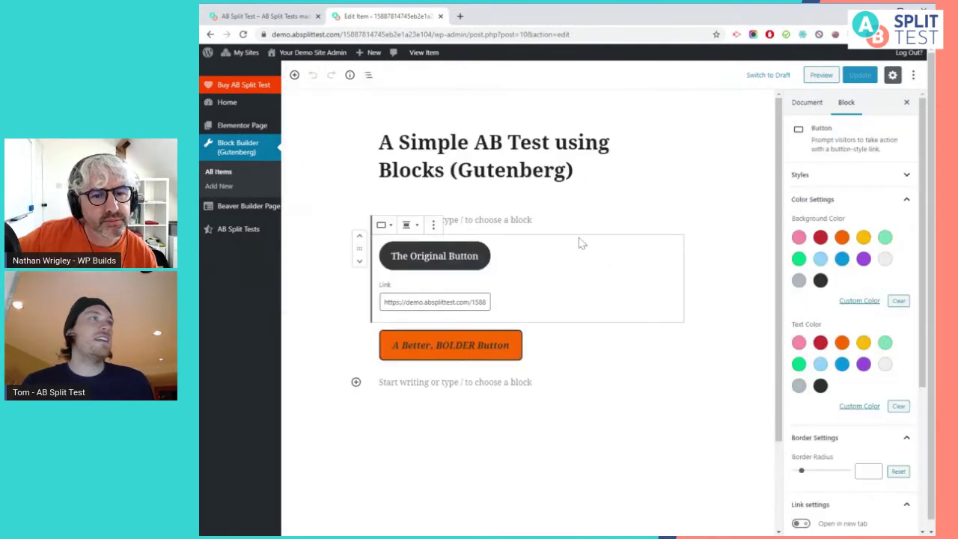
pyautogui.scroll(-3, 849, 299)
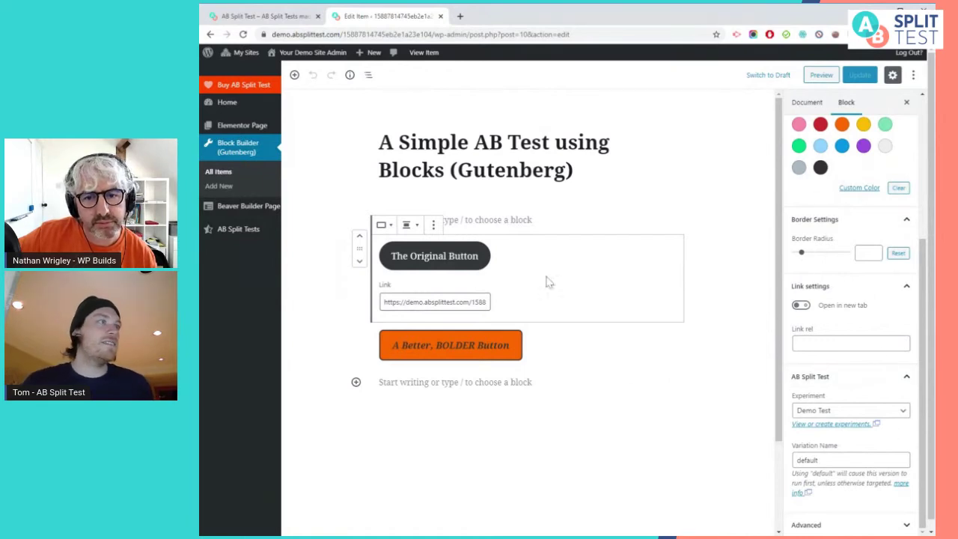
pyautogui.click(842, 413)
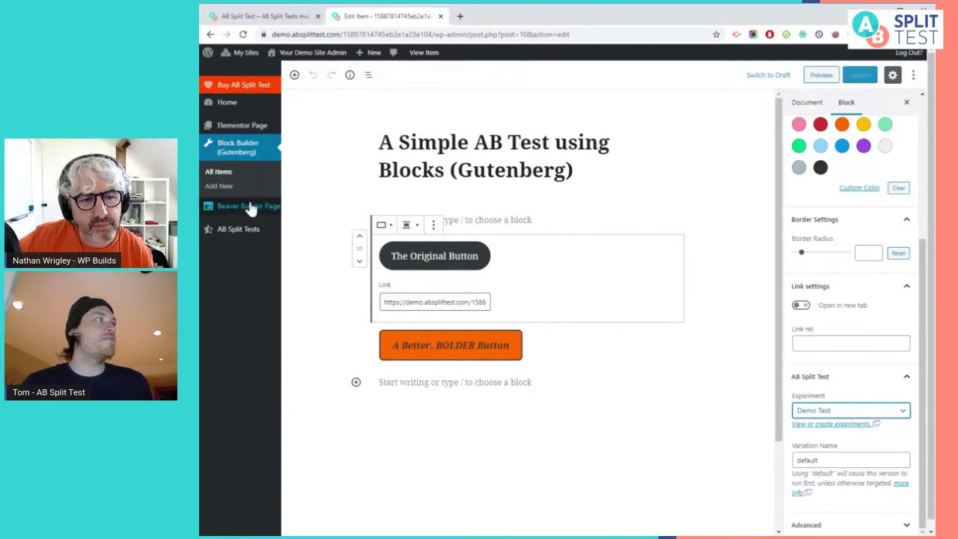
# Open the Demo Test experiment in a new tab, then return and recheck the button's settings
pyautogui.middleClick(248, 237)
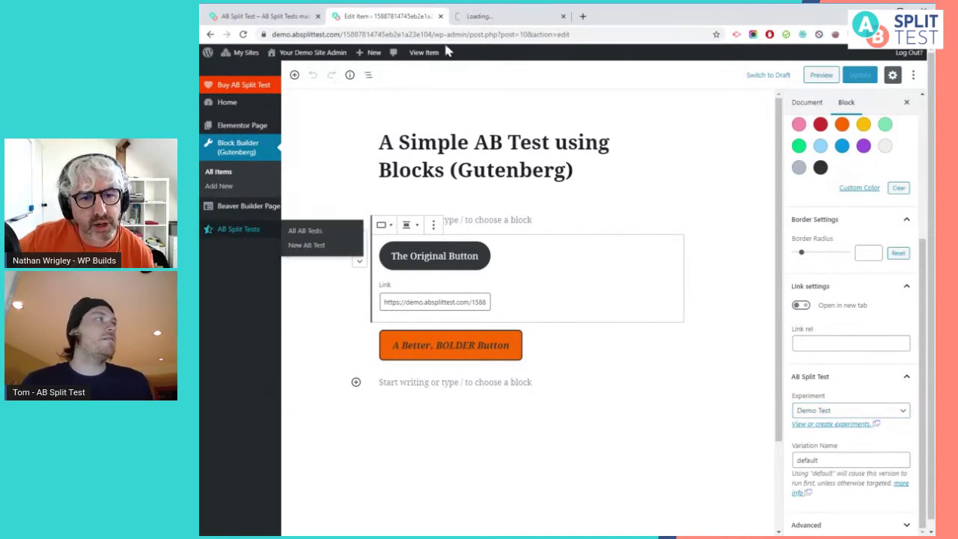
pyautogui.click(458, 16)
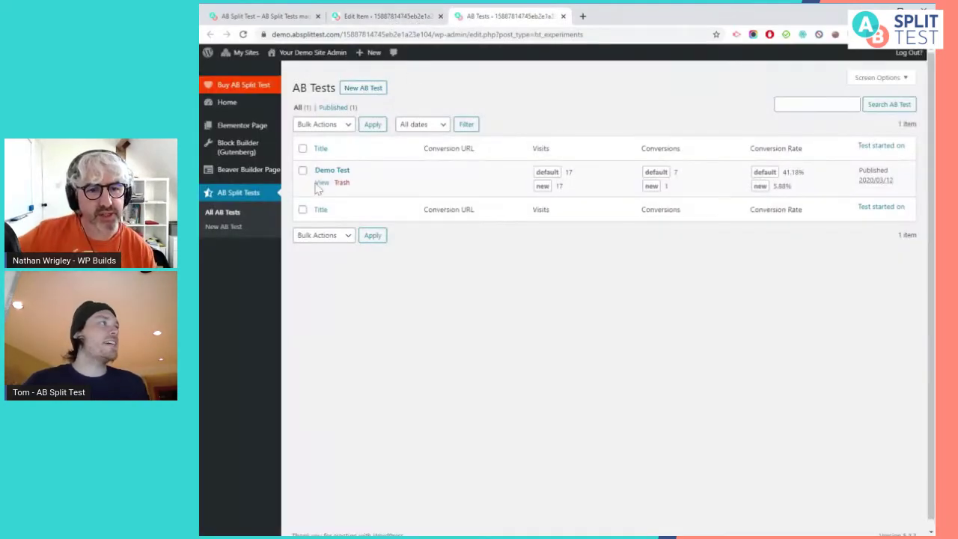
pyautogui.click(331, 172)
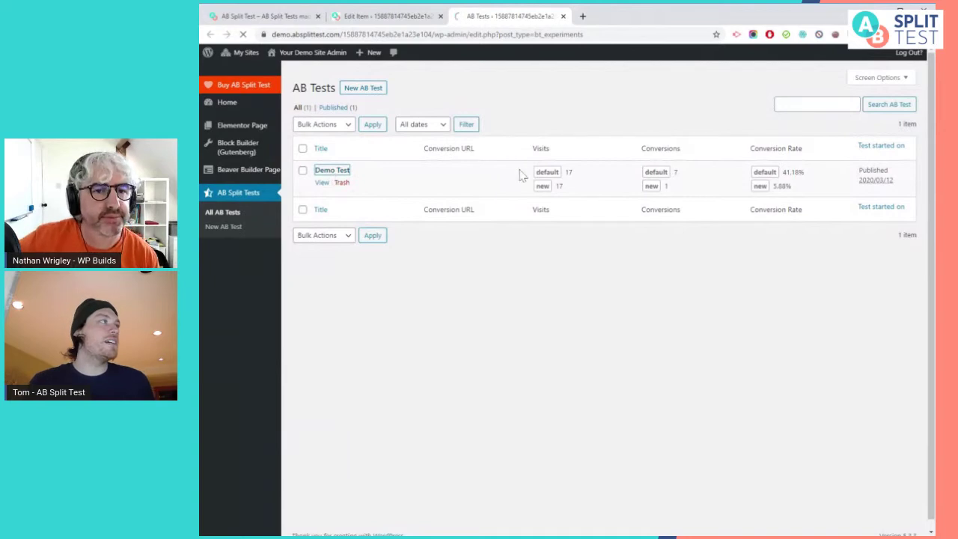
pyautogui.click(377, 18)
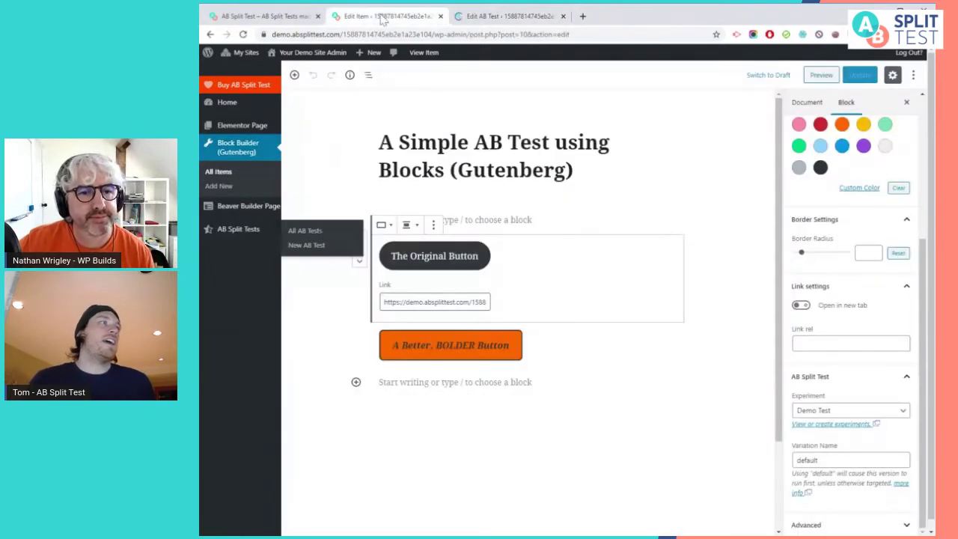
pyautogui.click(452, 256)
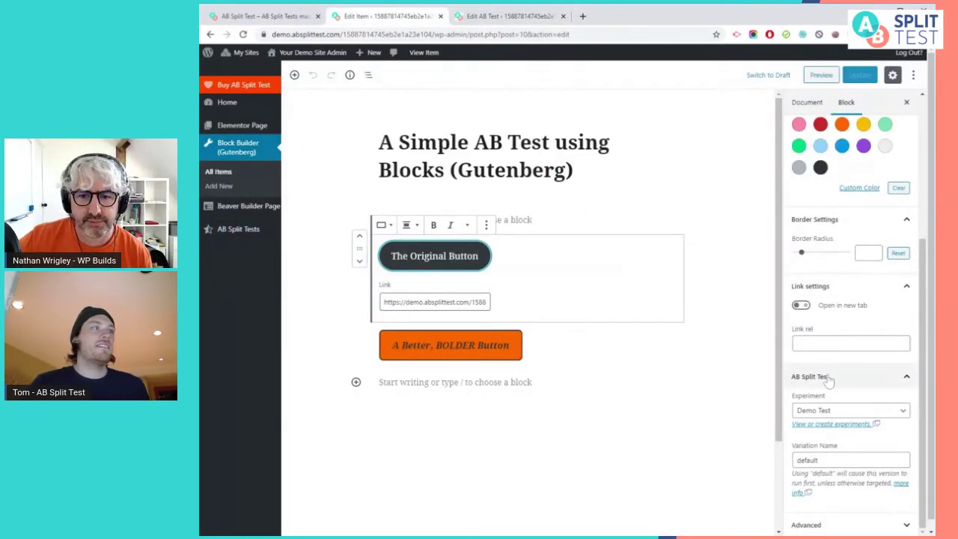
pyautogui.click(831, 412)
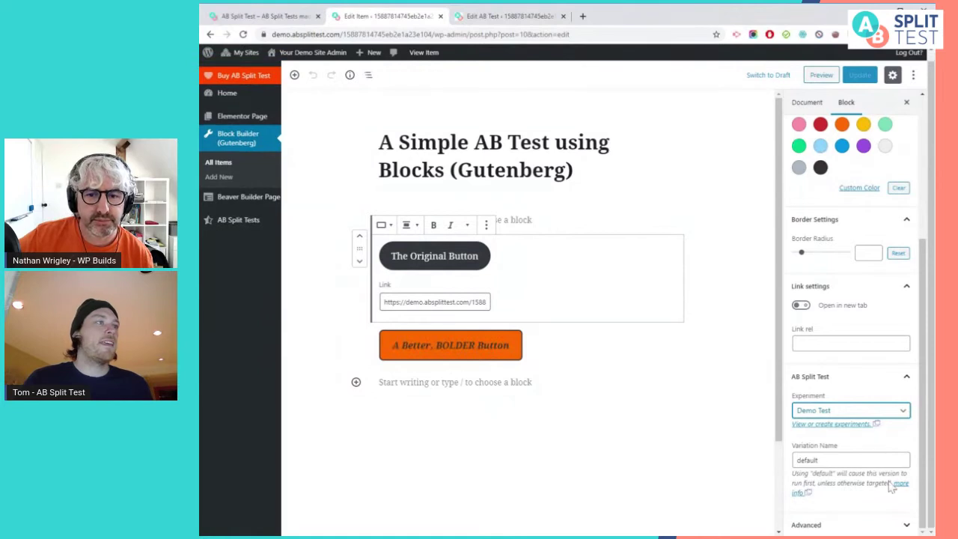
pyautogui.press('Tab')
pyautogui.press('Tab')
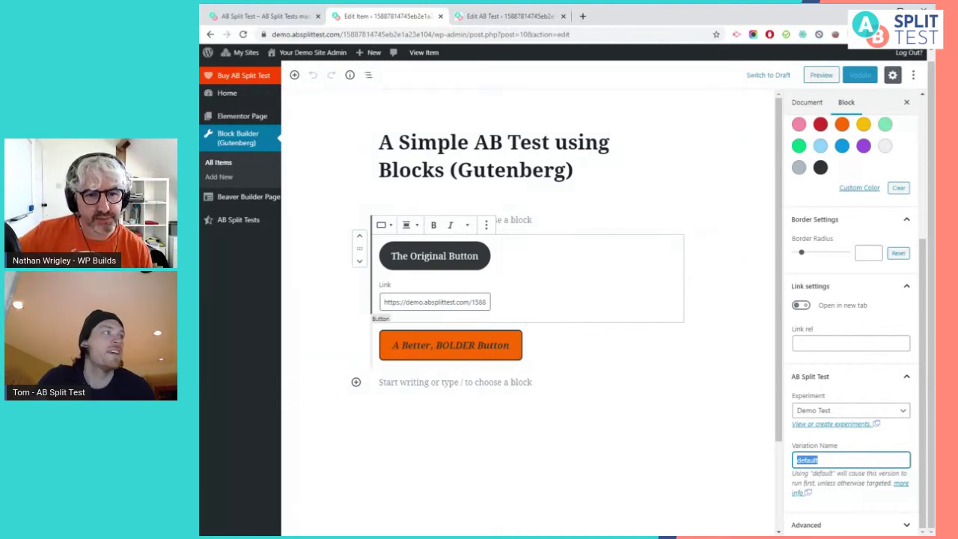
pyautogui.click(503, 340)
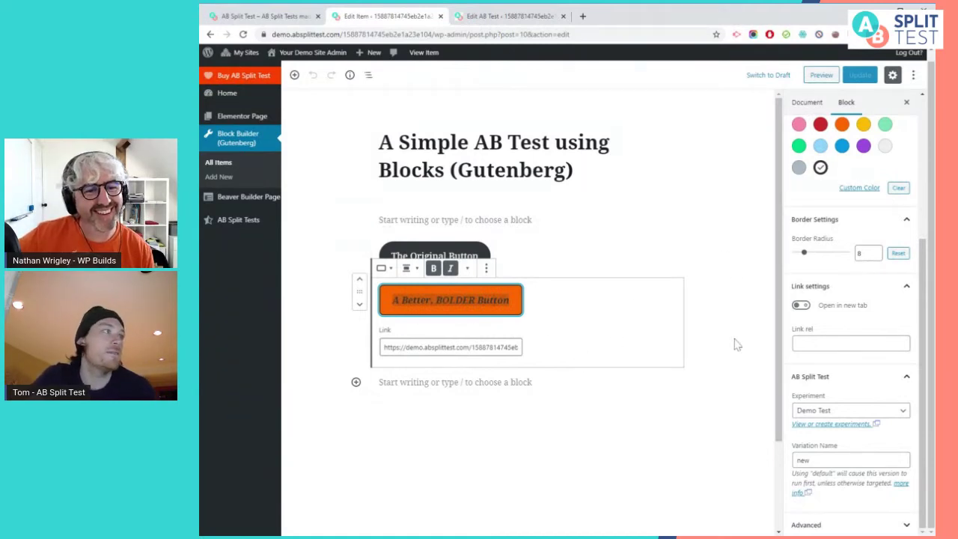
pyautogui.click(619, 331)
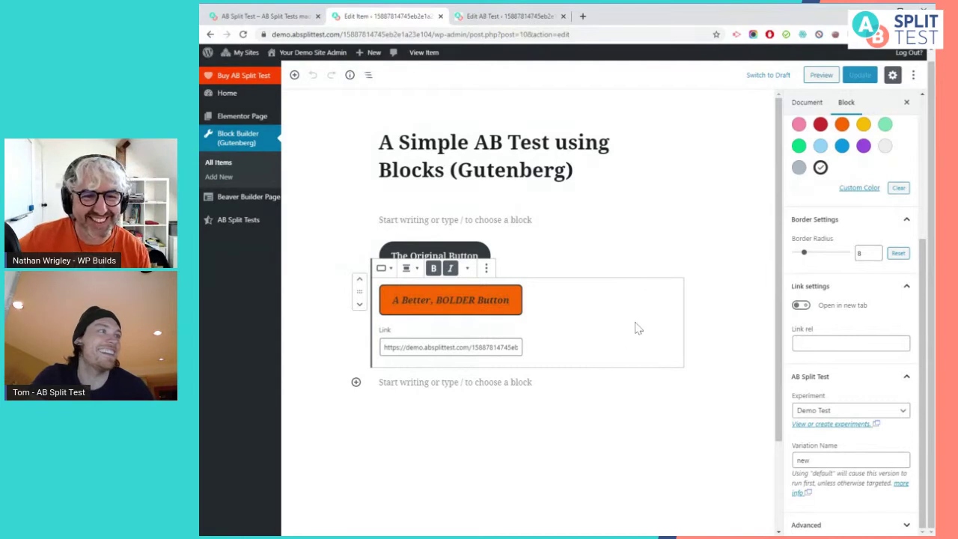
pyautogui.scroll(-2, 659, 330)
pyautogui.scroll(1, 853, 387)
pyautogui.scroll(1, 853, 389)
pyautogui.click(814, 413)
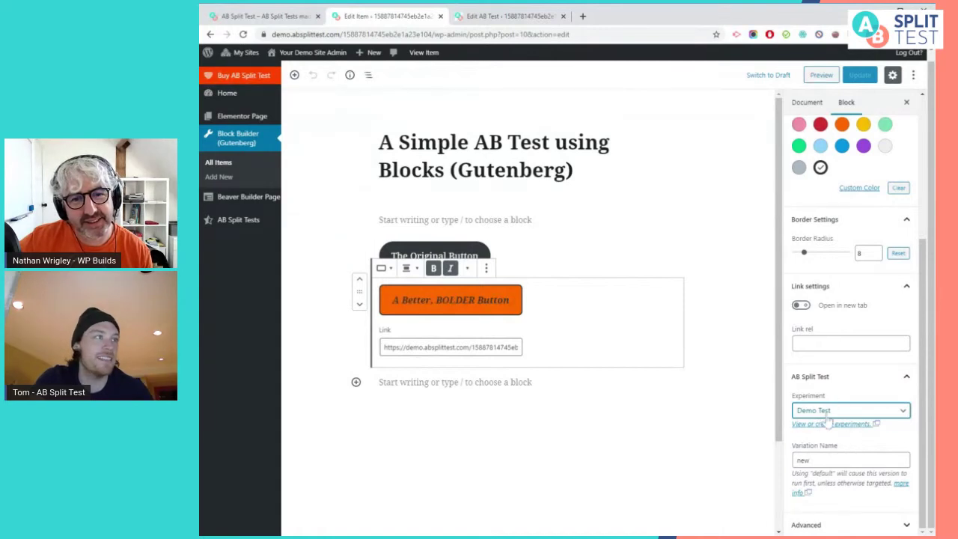
pyautogui.doubleClick(803, 460)
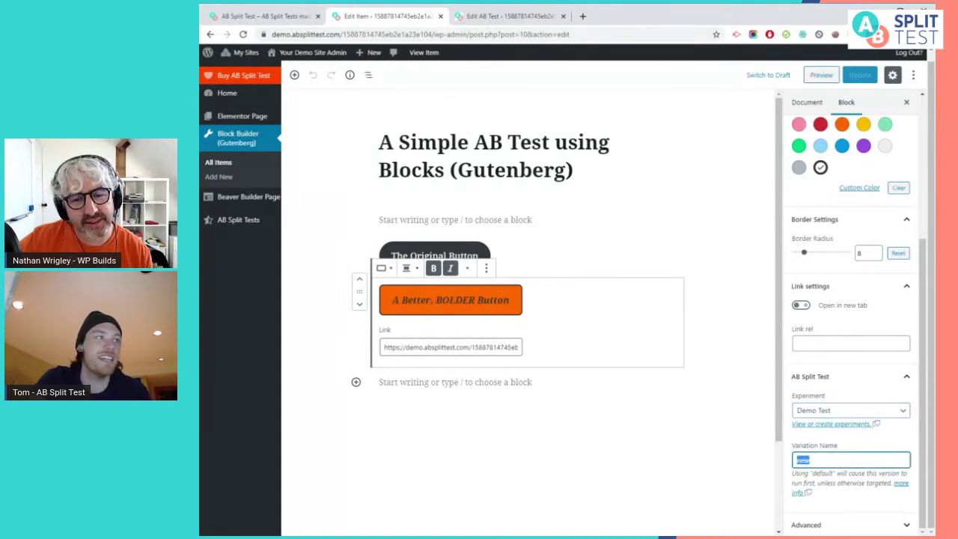
pyautogui.write('dfghsdgh')
pyautogui.hotkey('ctrl', 'a')
pyautogui.hotkey('ctrl', 'z')
pyautogui.click(879, 448)
pyautogui.click(562, 262)
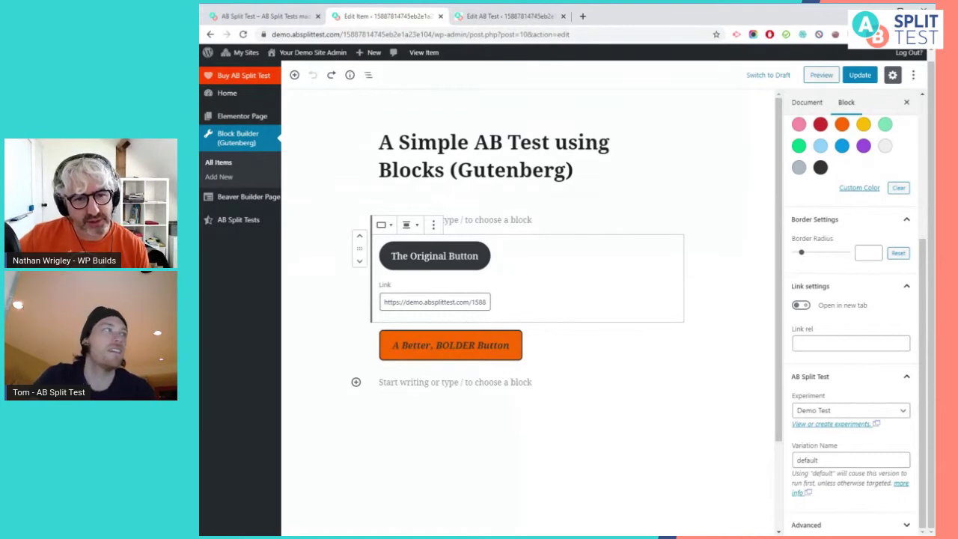
pyautogui.click(590, 353)
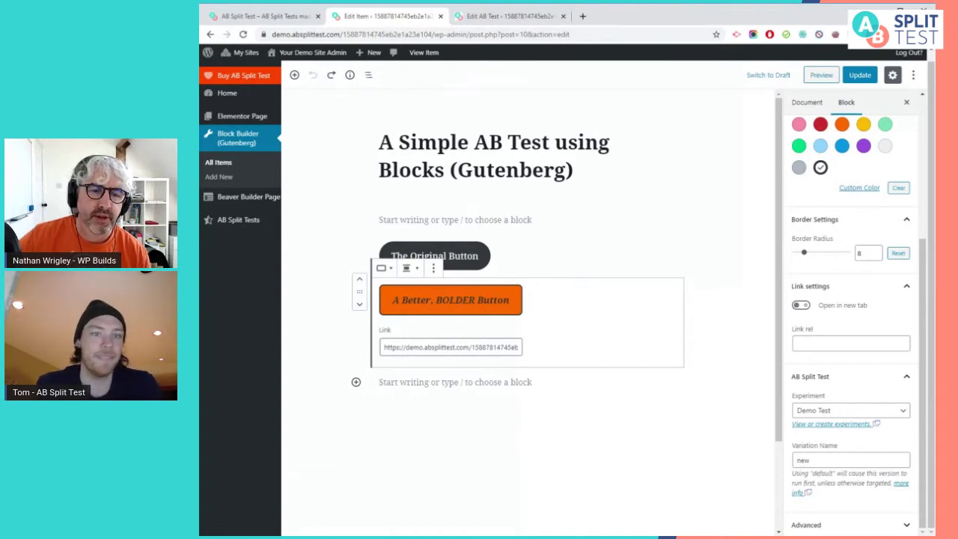
pyautogui.click(455, 382)
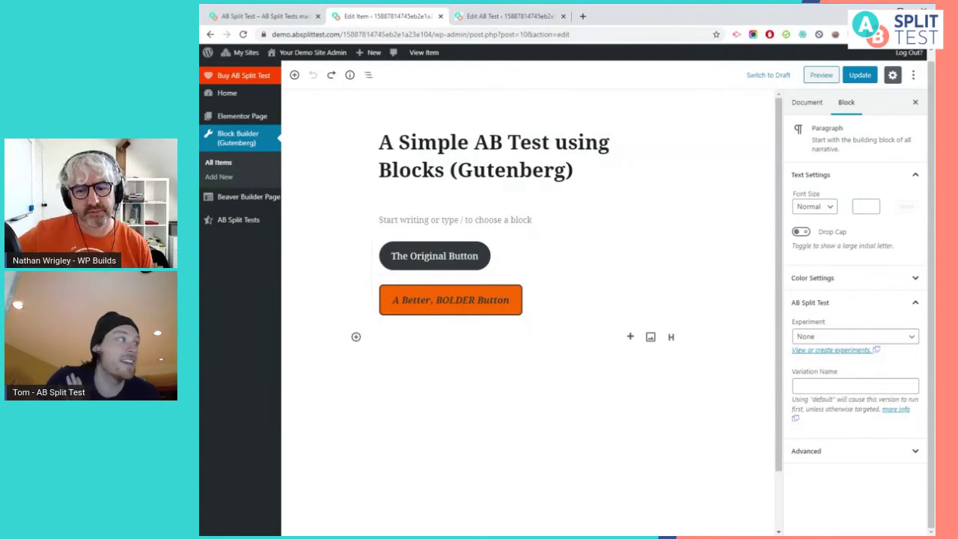
# Add a 'new title' heading assigned to Demo Test as variation 'new title'
pyautogui.click(357, 338)
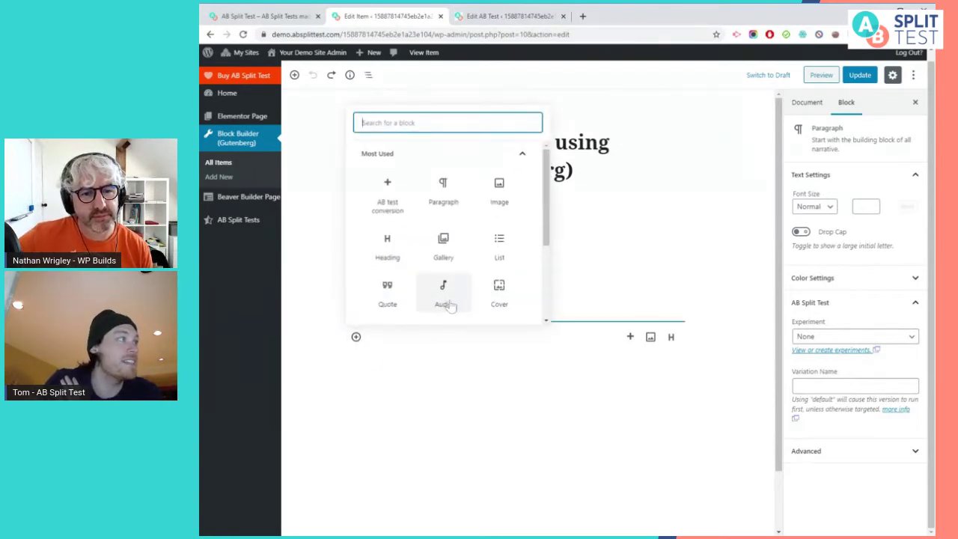
pyautogui.scroll(-1, 419, 249)
pyautogui.click(385, 208)
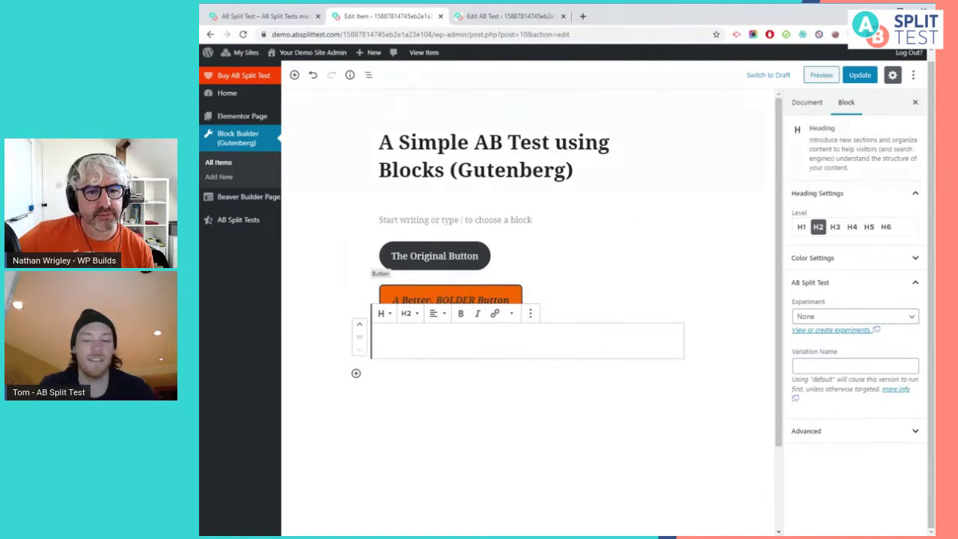
pyautogui.write('new title')
pyautogui.press('Return')
pyautogui.click(473, 358)
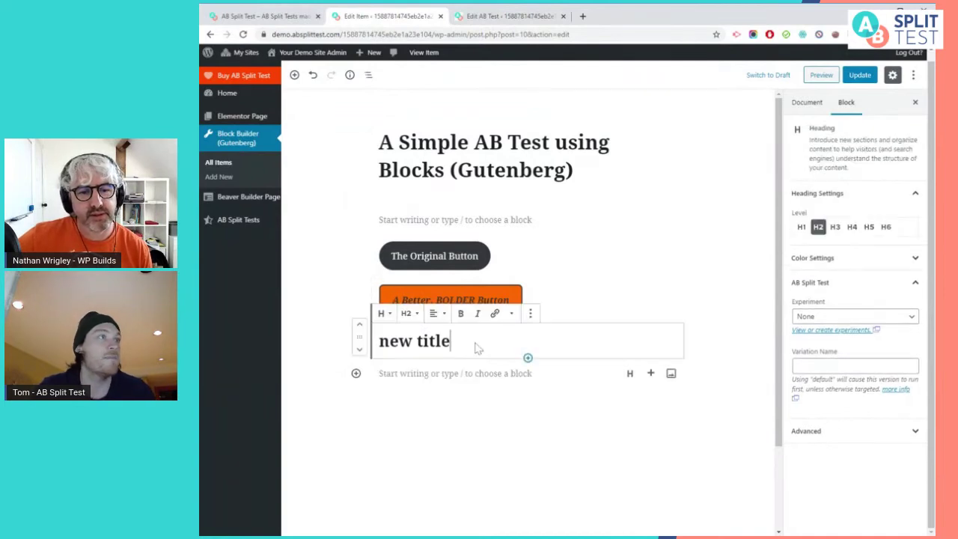
pyautogui.click(823, 317)
pyautogui.click(856, 332)
pyautogui.click(859, 365)
pyautogui.write('new title')
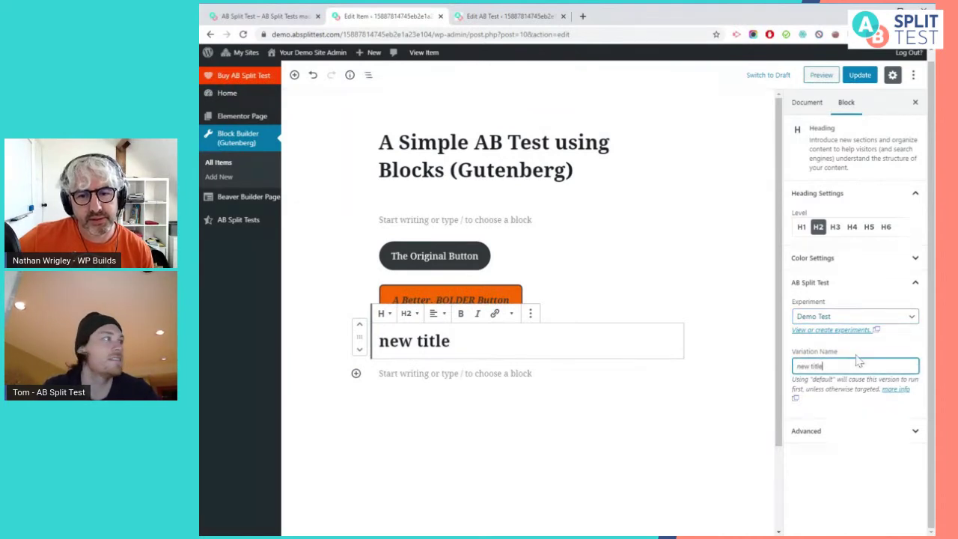
# Duplicate the heading, retype it as 'hello hello' and rename its variation to 'two'
pyautogui.click(388, 363)
pyautogui.click(395, 340)
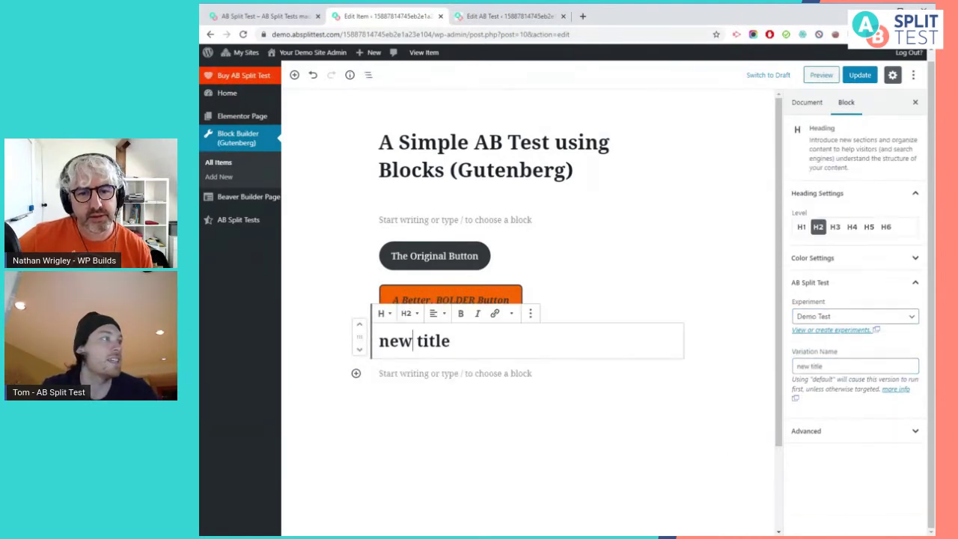
pyautogui.click(530, 314)
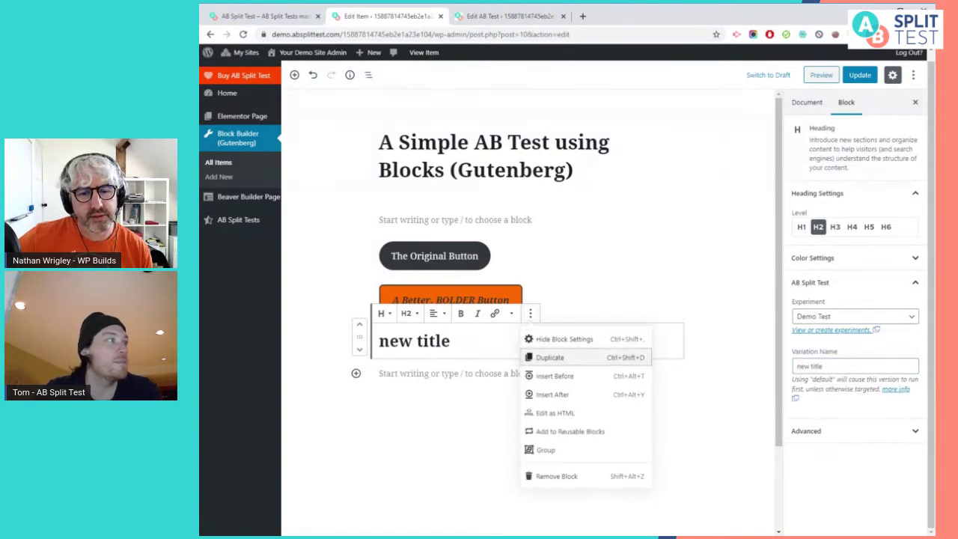
pyautogui.click(550, 357)
pyautogui.tripleClick(397, 377)
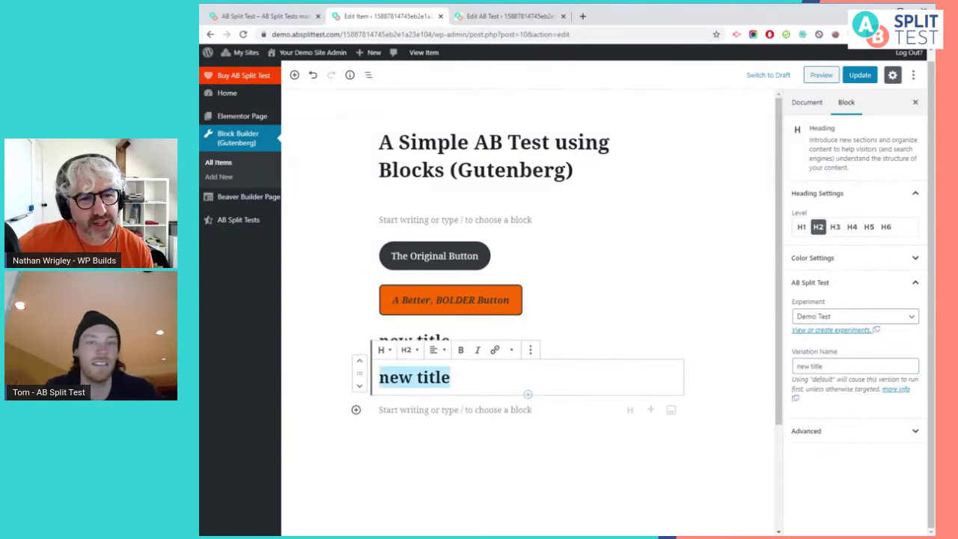
pyautogui.write('hello ')
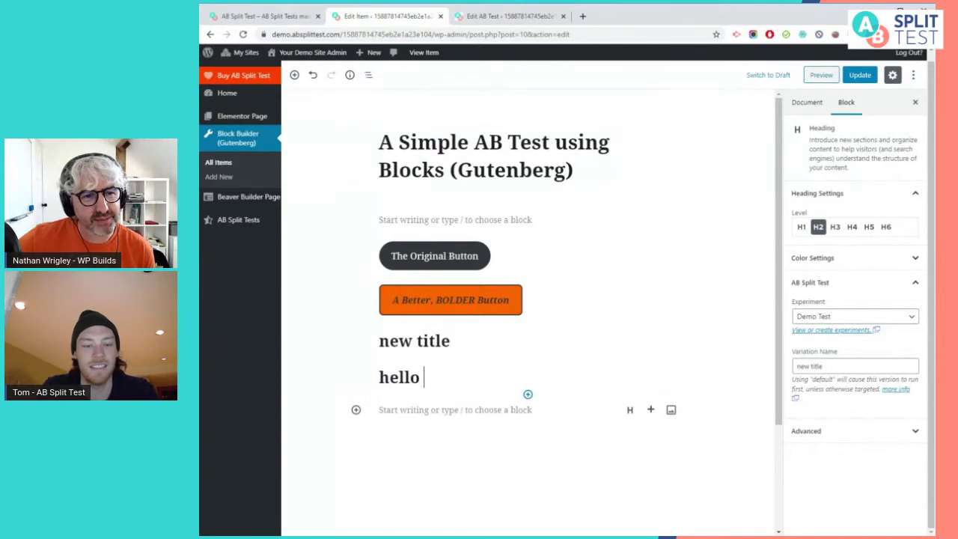
pyautogui.write('hello')
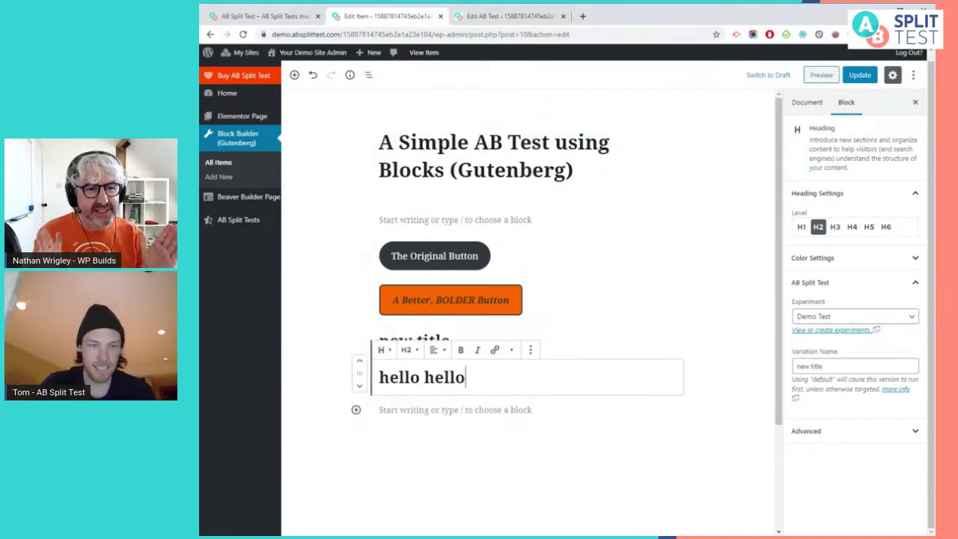
pyautogui.click(627, 333)
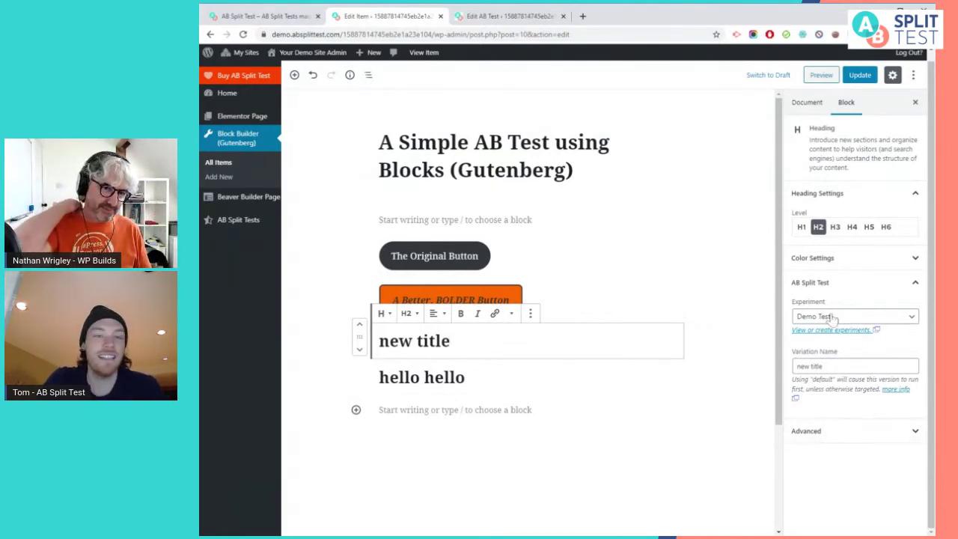
pyautogui.click(527, 389)
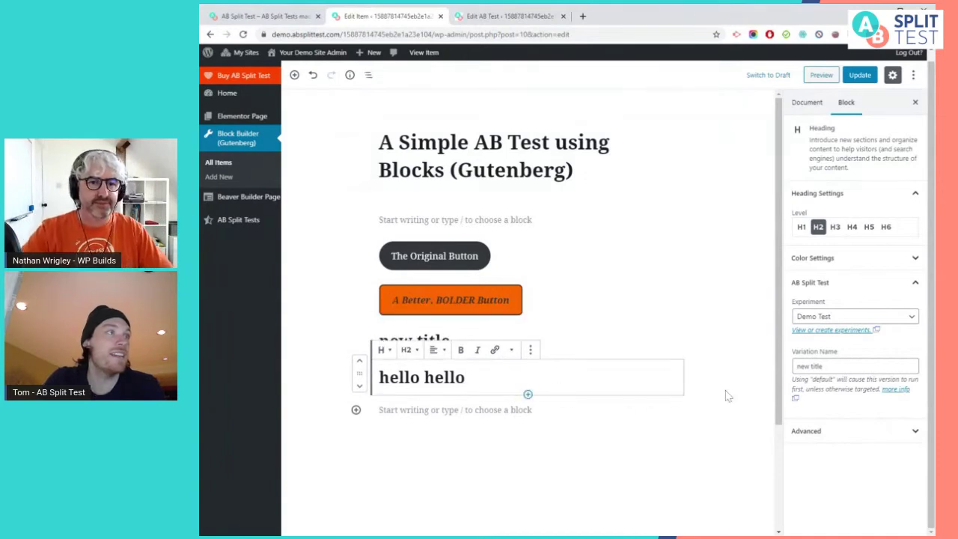
pyautogui.moveTo(794, 366); pyautogui.dragTo(930, 367)
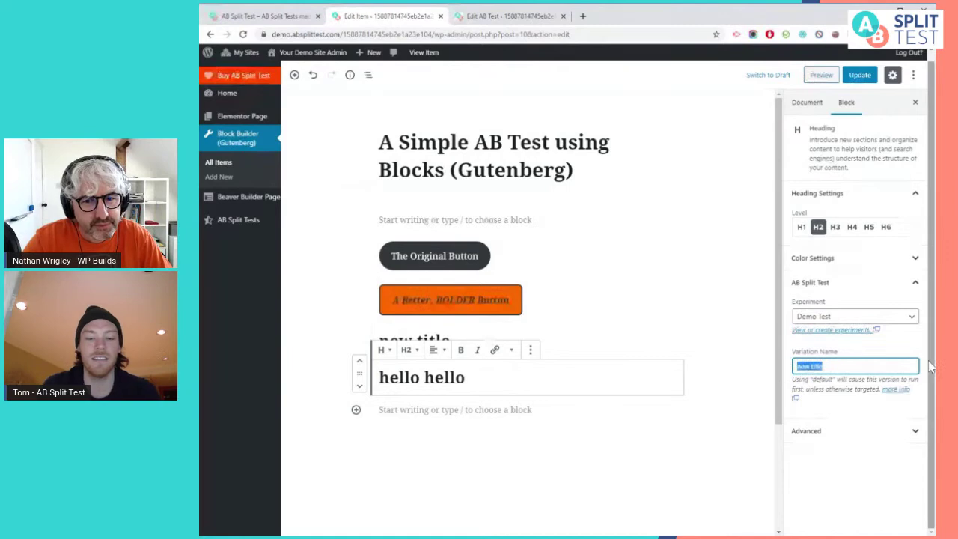
pyautogui.write('two')
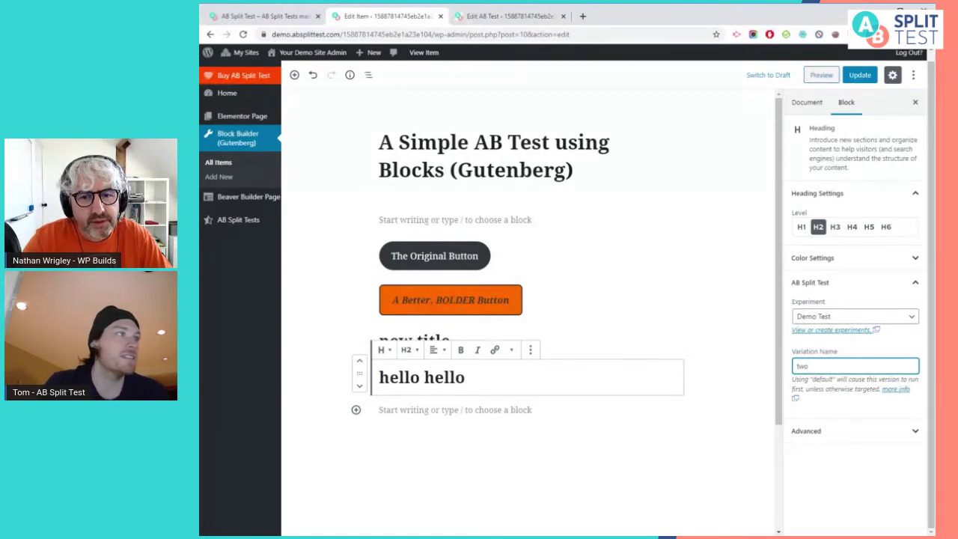
pyautogui.click(516, 407)
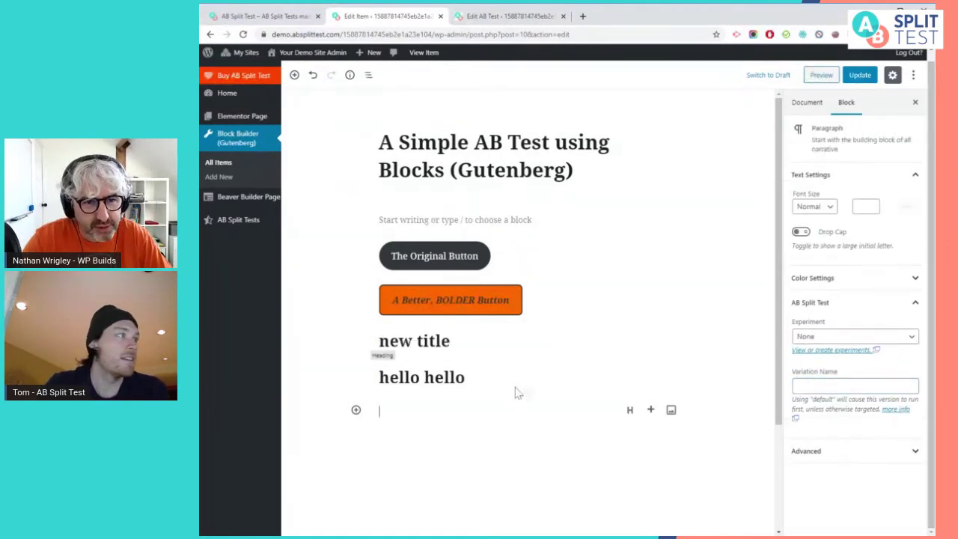
pyautogui.press('Up')
pyautogui.press('Up')
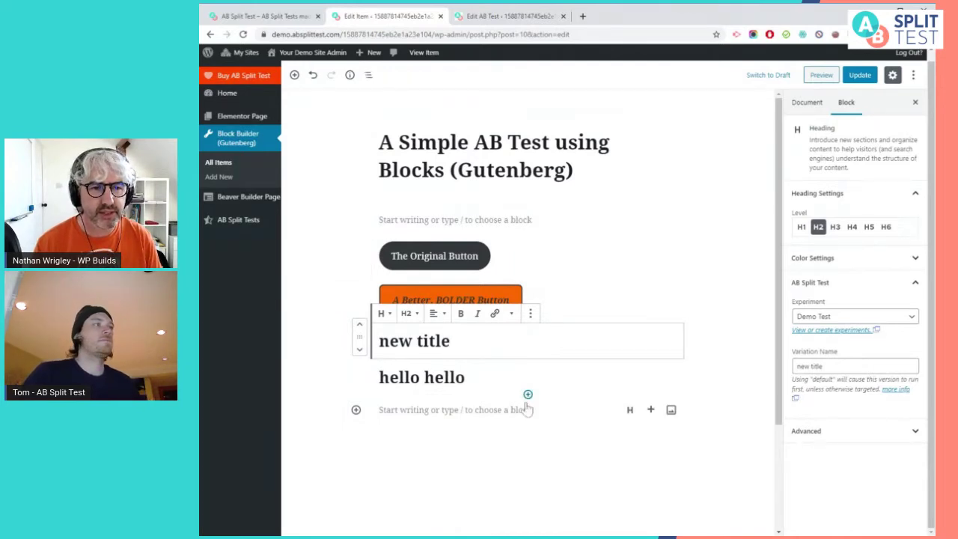
# Remove the 'new title' heading block
pyautogui.click(568, 386)
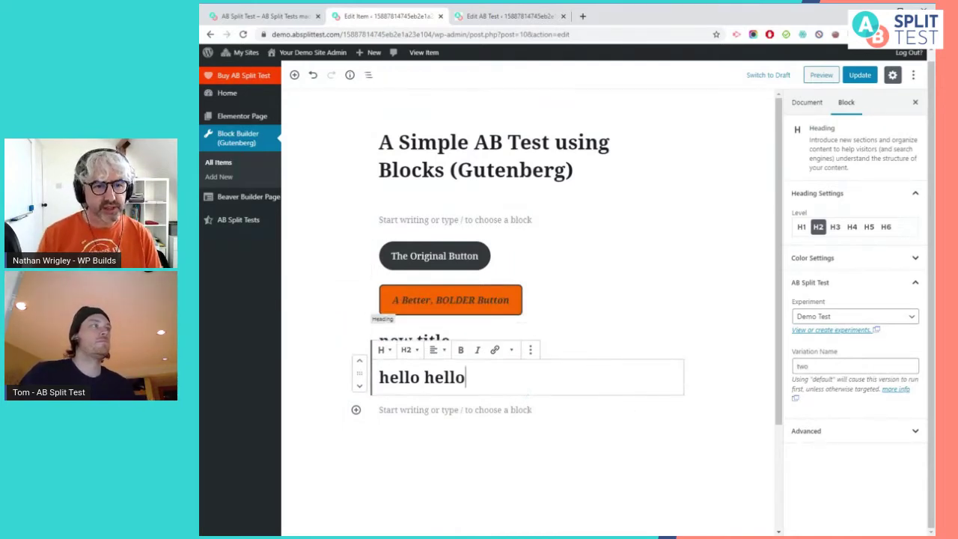
pyautogui.press('Up')
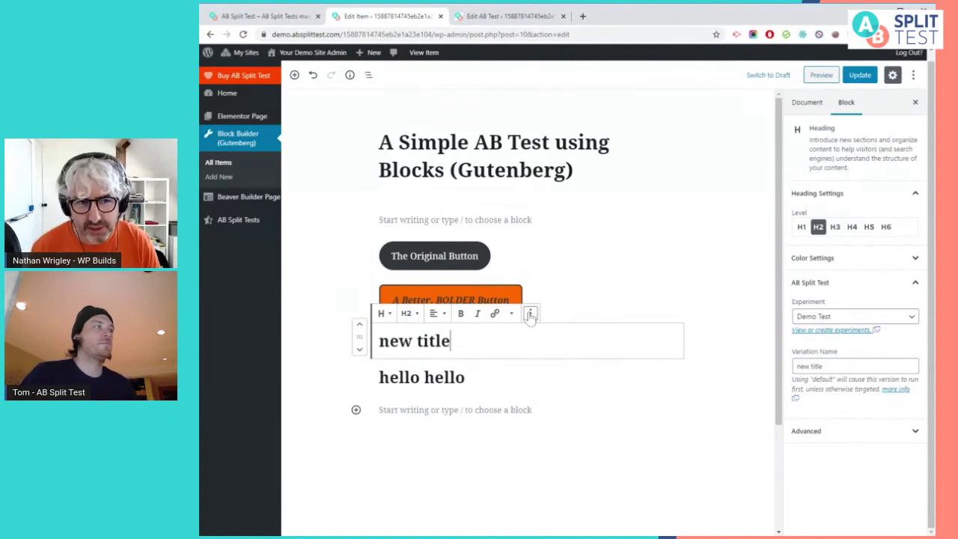
pyautogui.click(532, 314)
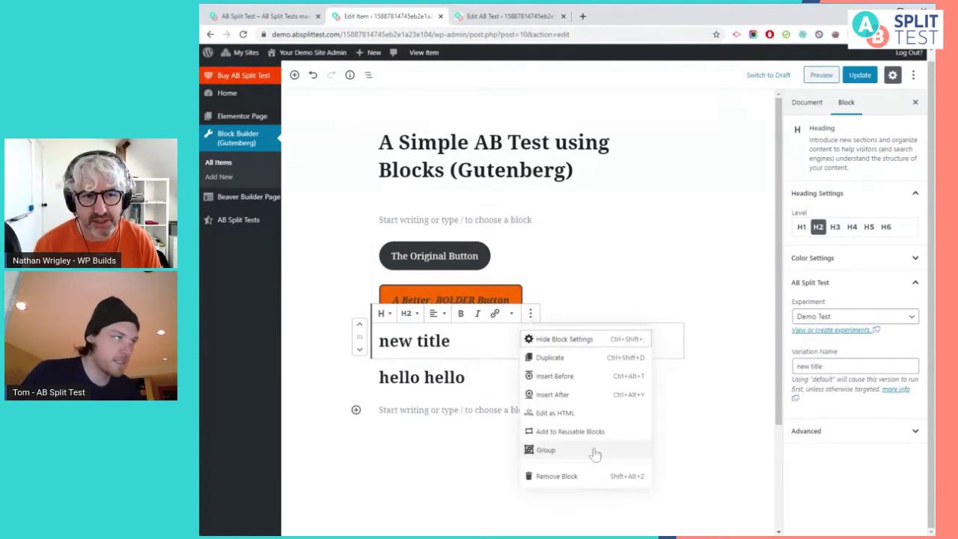
pyautogui.click(636, 478)
pyautogui.click(668, 418)
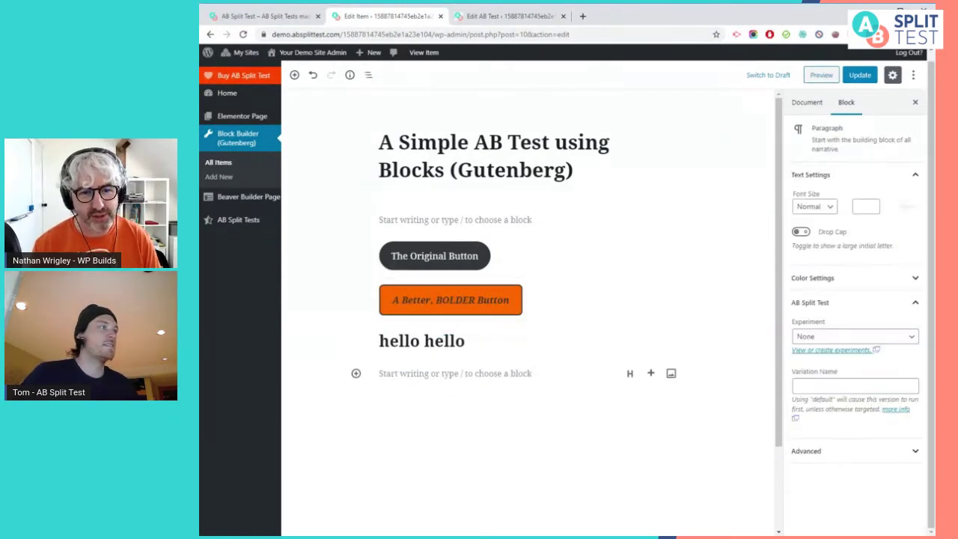
# Remove the 'hello hello' heading block and update the page
pyautogui.click(526, 356)
pyautogui.click(529, 314)
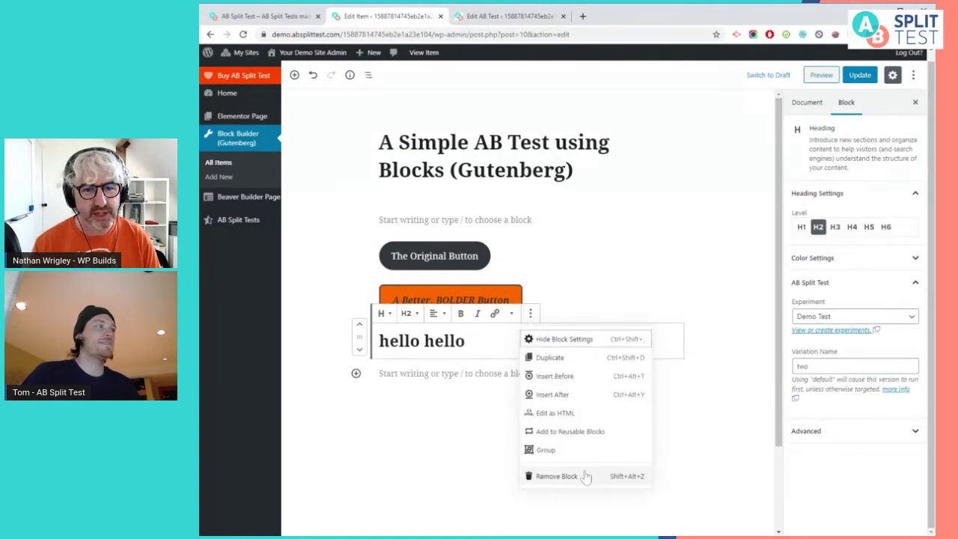
pyautogui.click(538, 474)
pyautogui.click(629, 384)
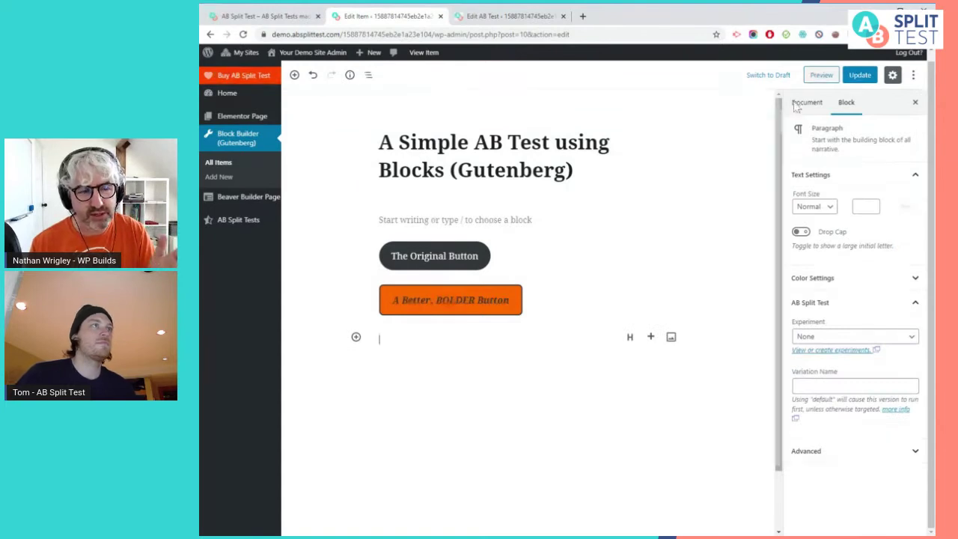
pyautogui.click(860, 75)
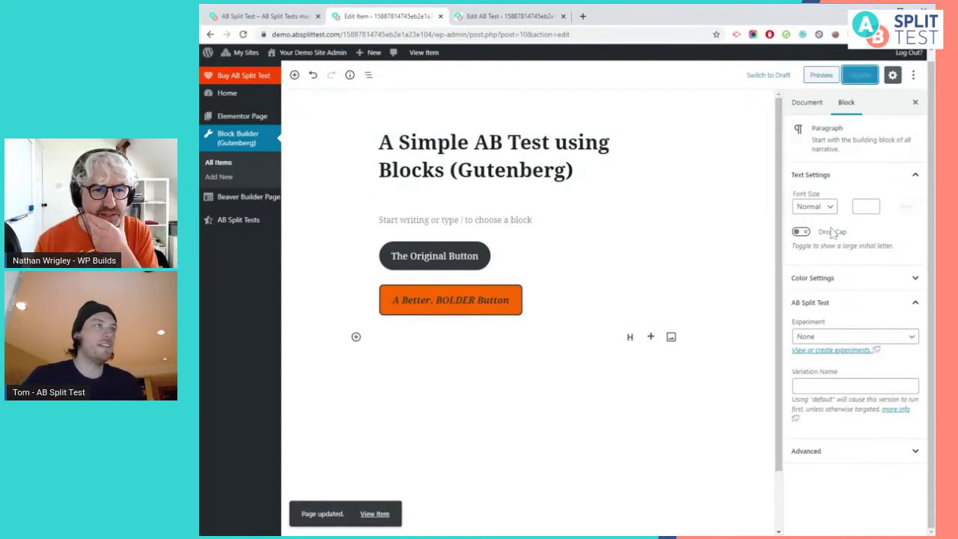
# Open the published page from its permalink to see only the bolder button
pyautogui.click(807, 102)
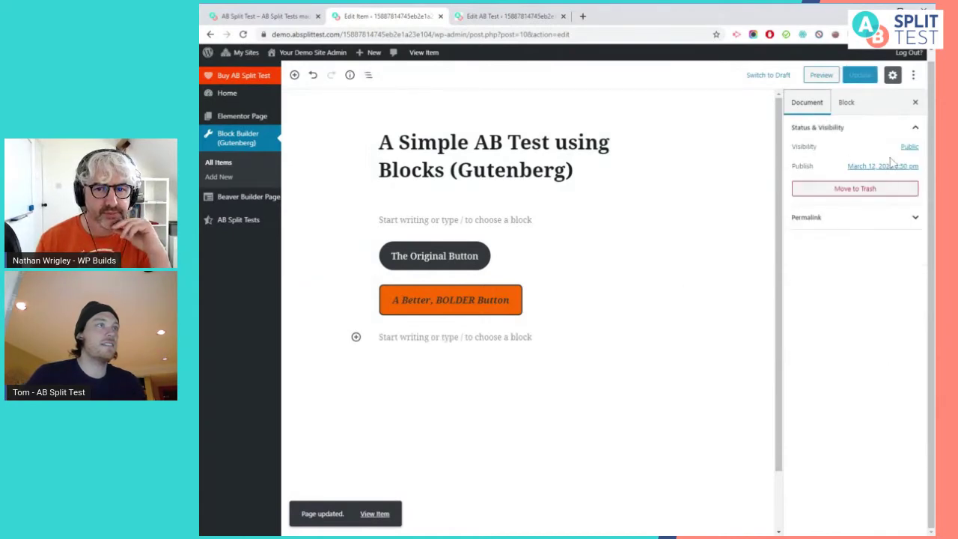
pyautogui.click(835, 217)
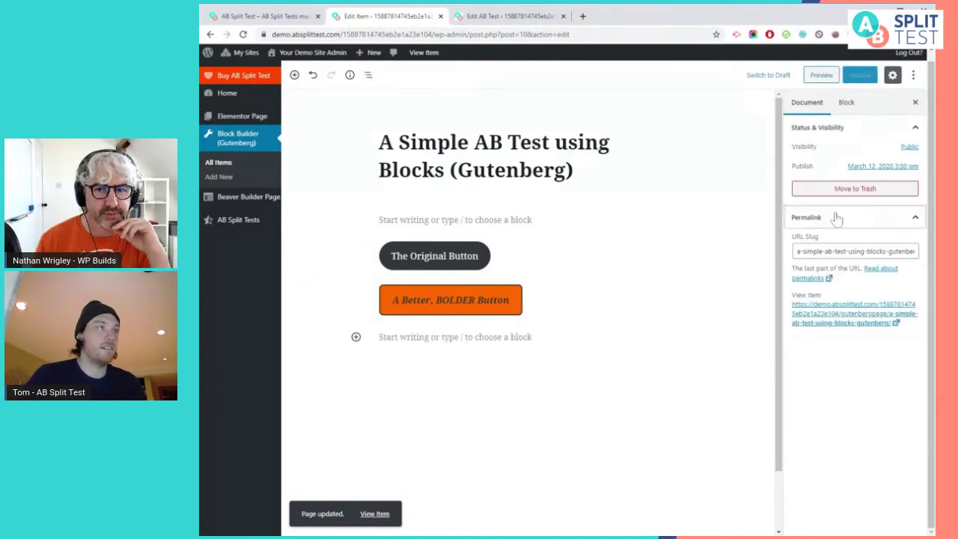
pyautogui.click(844, 317)
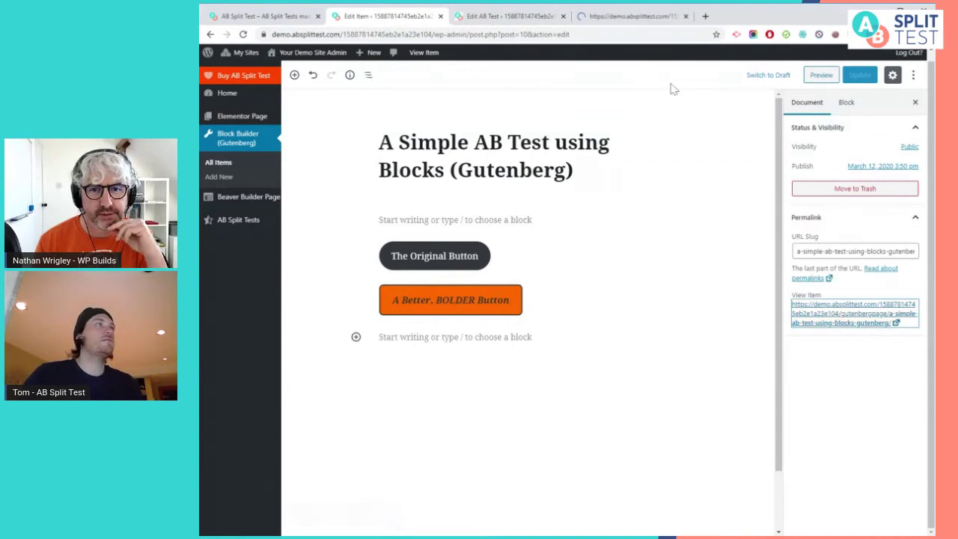
pyautogui.click(636, 16)
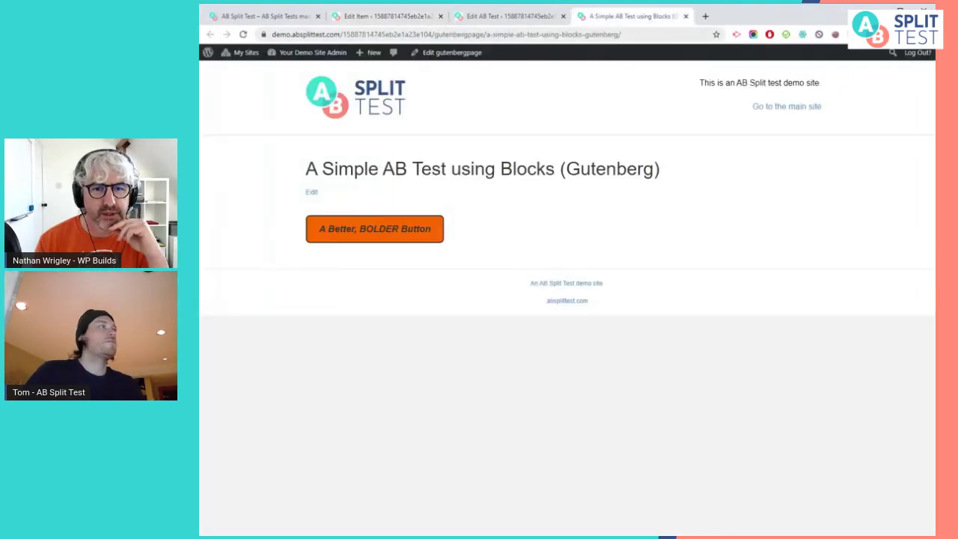
pyautogui.click(367, 17)
pyautogui.moveTo(249, 224)
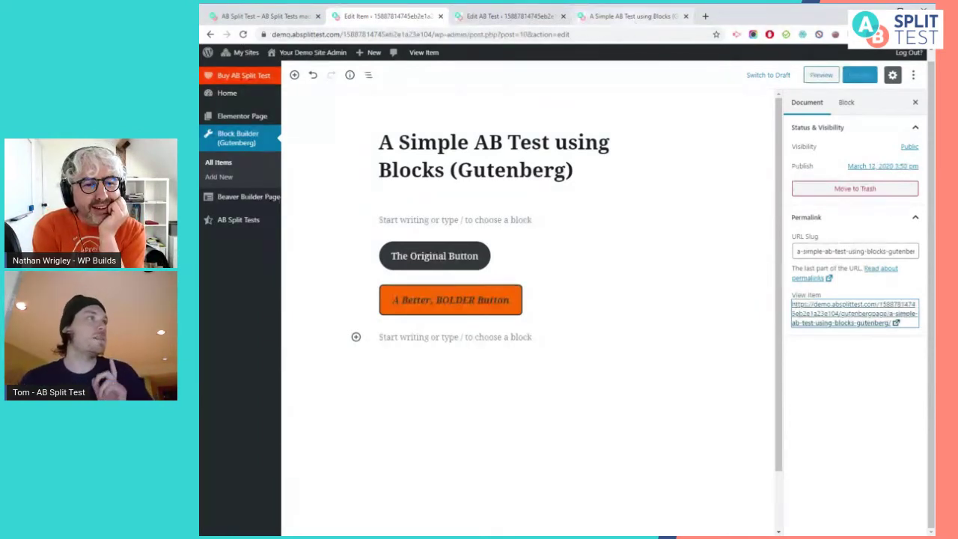
pyautogui.click(633, 16)
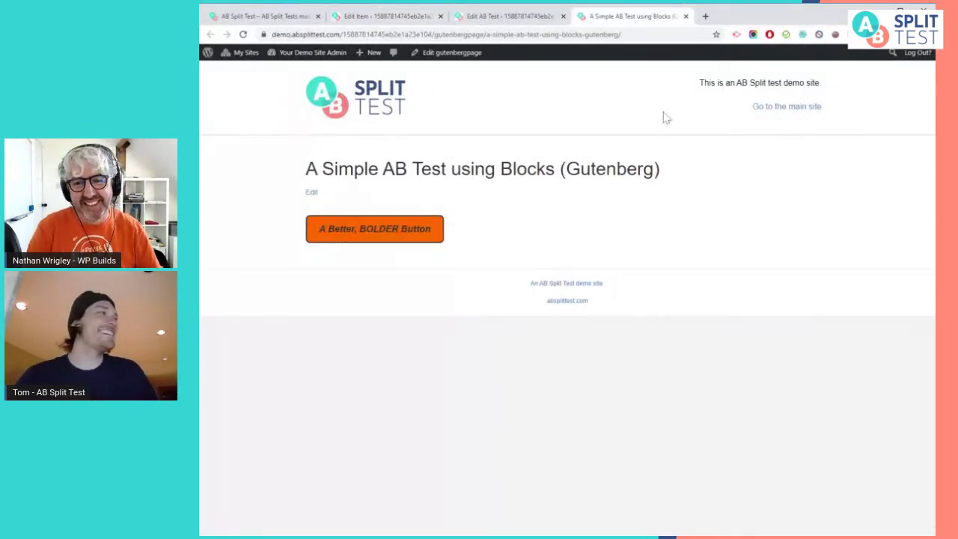
# Reload the live page and click 'A Better, BOLDER Button' to reach the conversion page
pyautogui.click(243, 34)
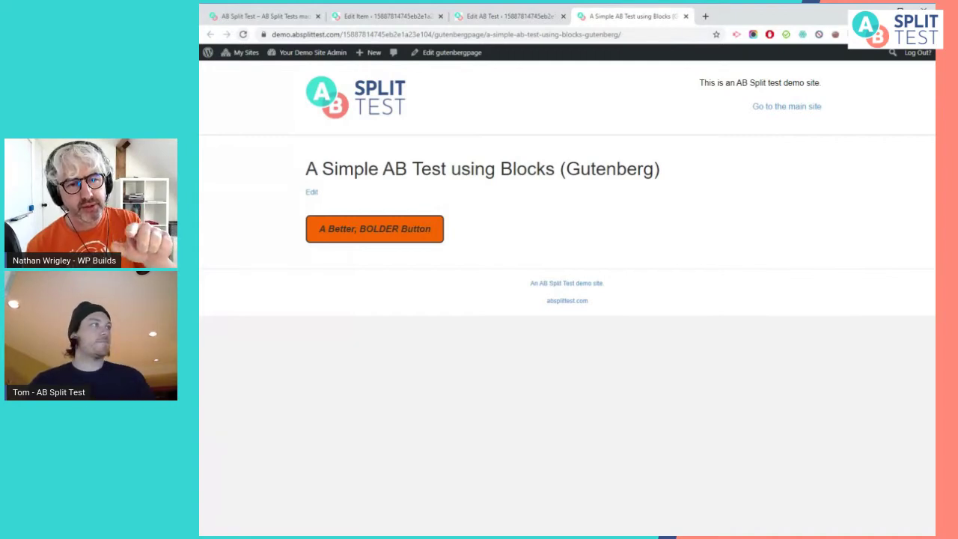
pyautogui.click(411, 236)
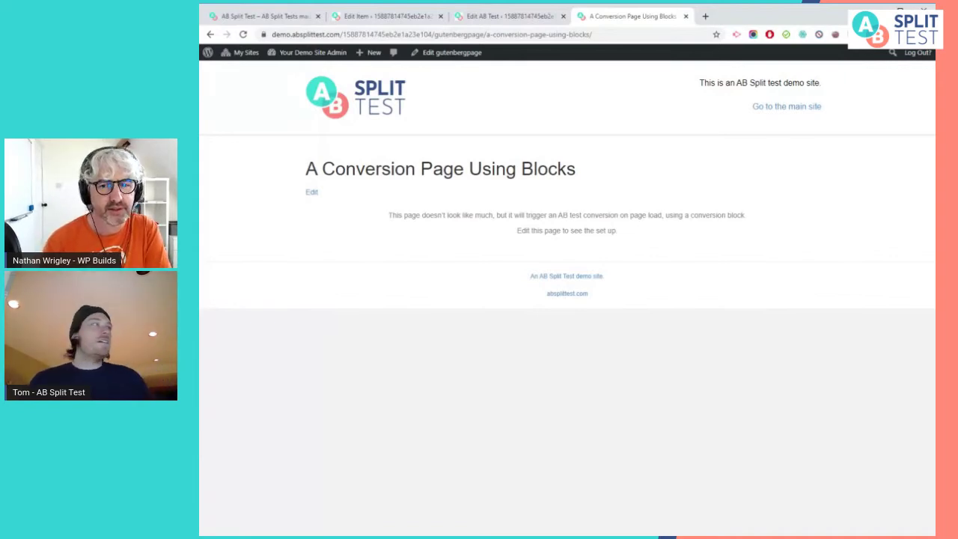
pyautogui.click(465, 54)
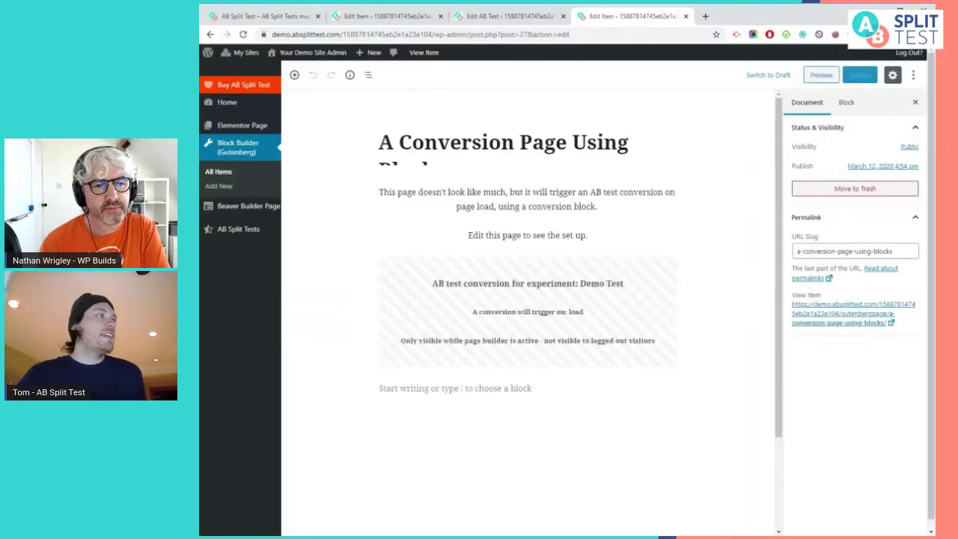
pyautogui.click(499, 354)
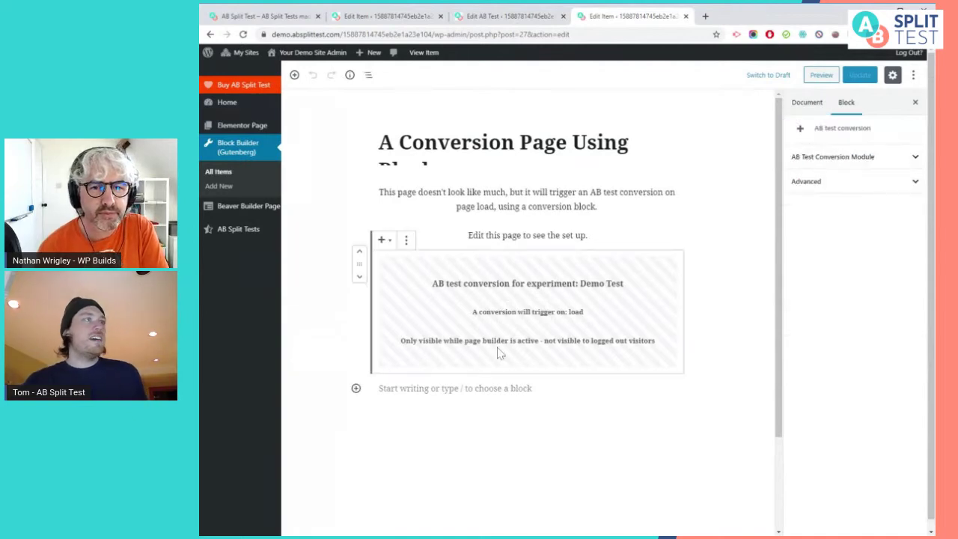
pyautogui.click(294, 75)
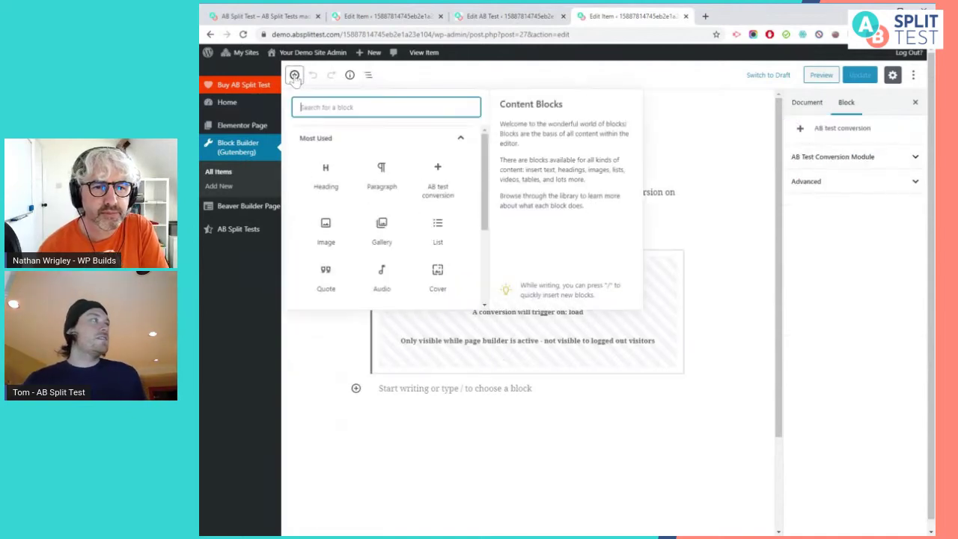
pyautogui.write('conv')
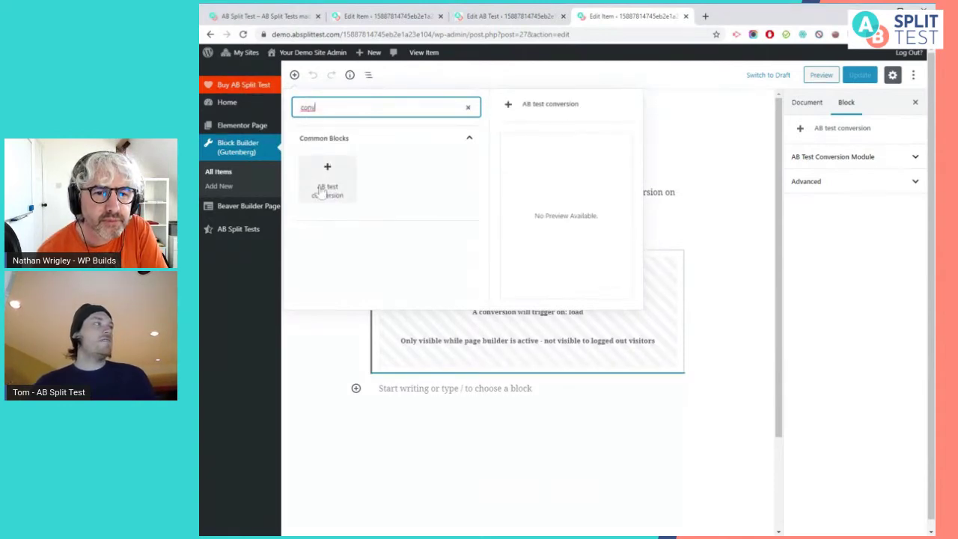
pyautogui.click(454, 388)
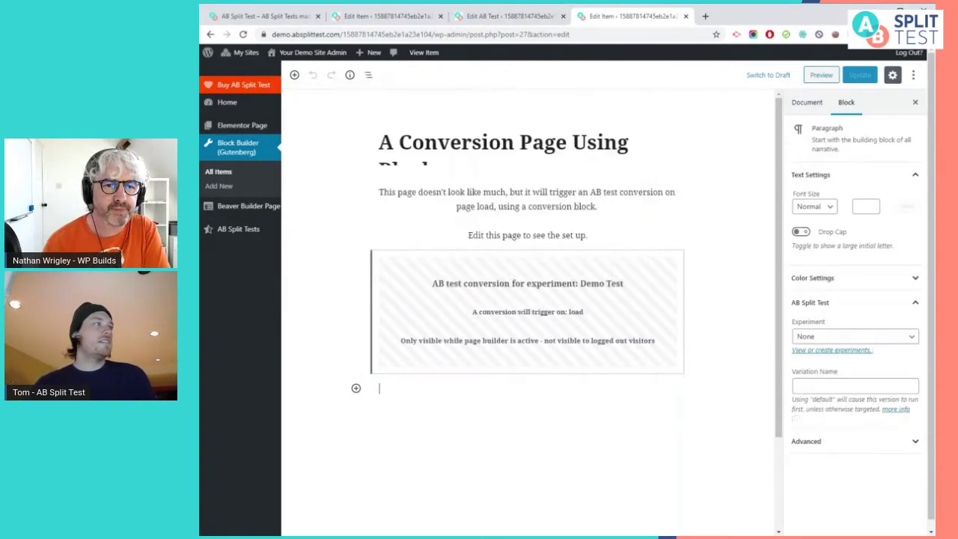
pyautogui.click(402, 334)
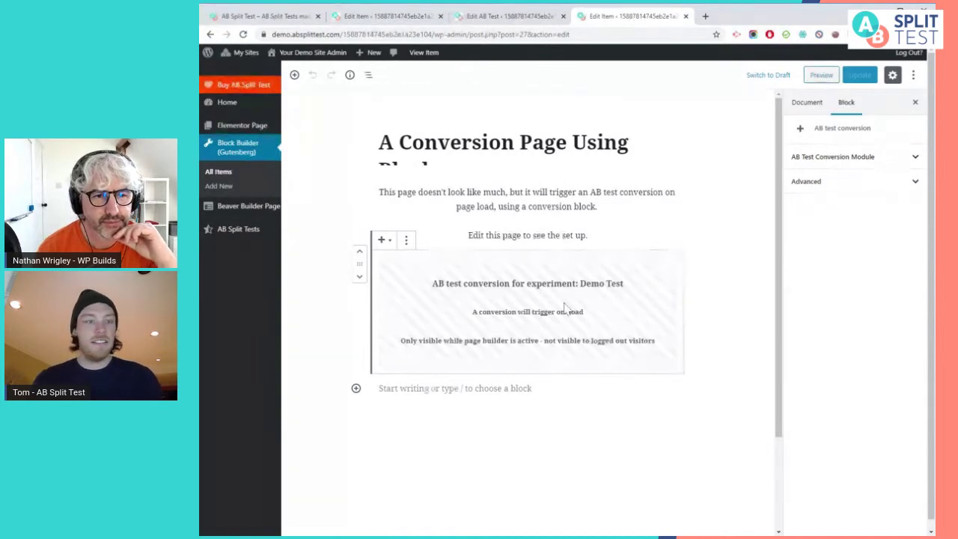
pyautogui.click(210, 34)
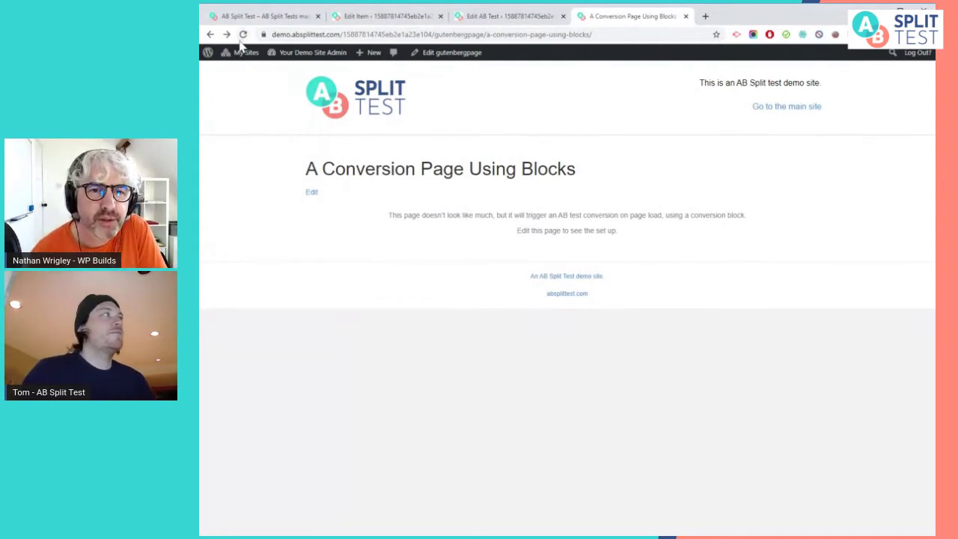
# In the editor, select the conversion block and show its Demo Test experiment and On Page Load trigger
pyautogui.click(242, 34)
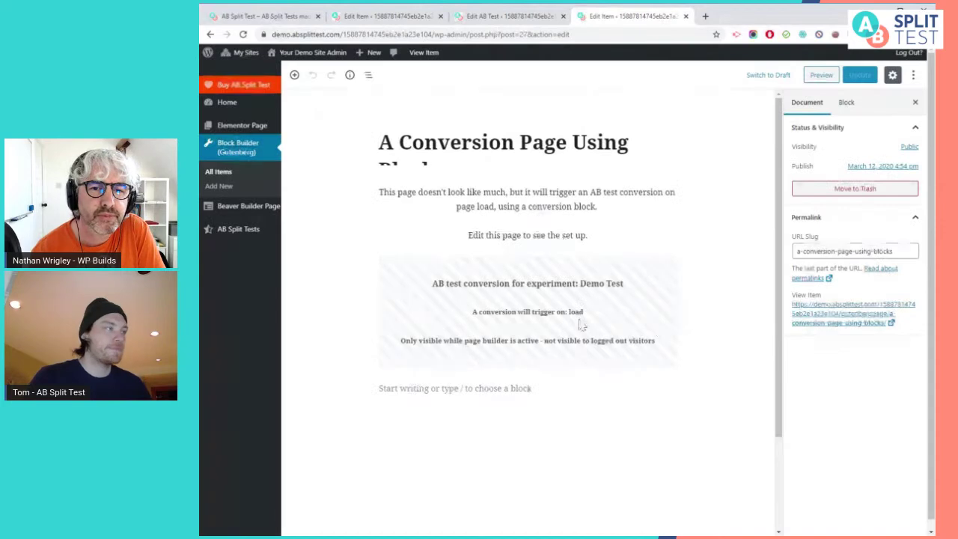
pyautogui.click(581, 324)
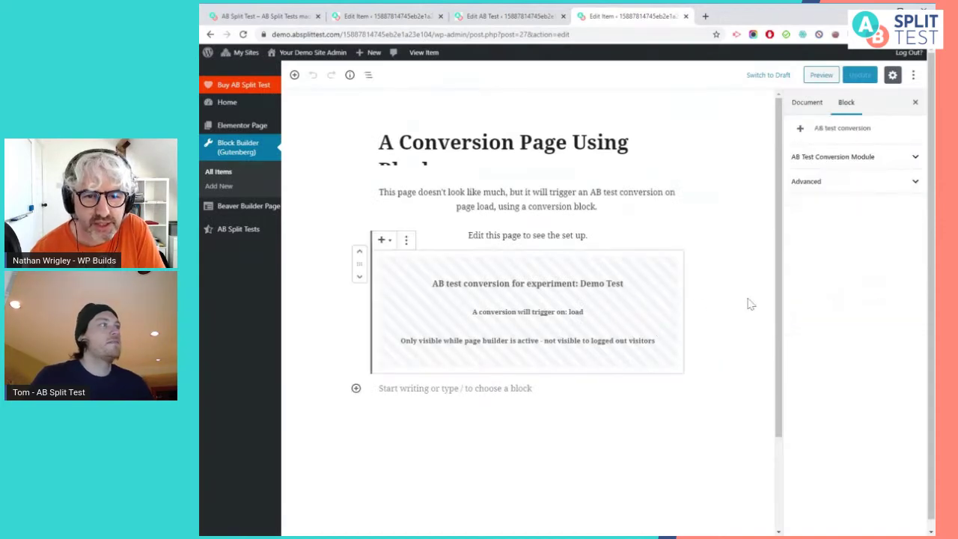
pyautogui.click(733, 336)
pyautogui.click(607, 334)
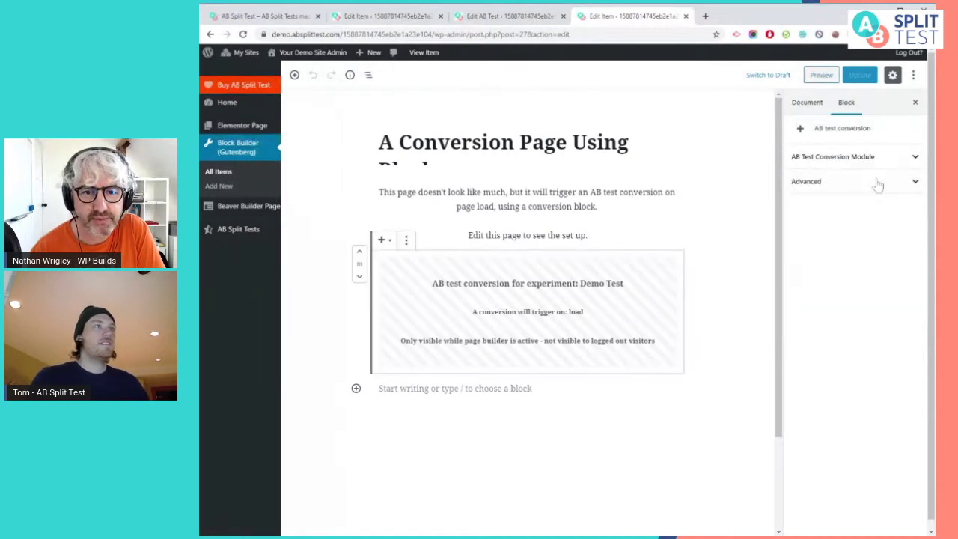
pyautogui.click(876, 162)
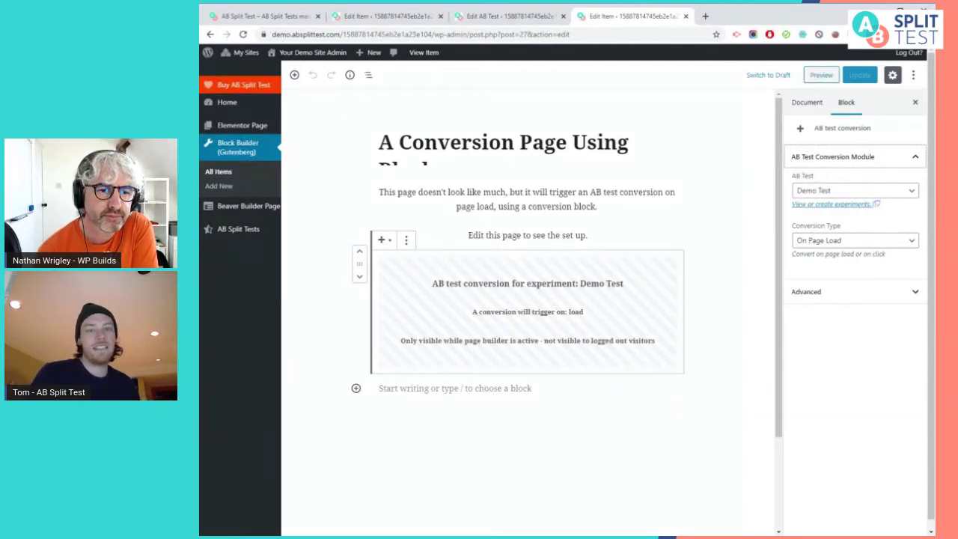
pyautogui.click(868, 194)
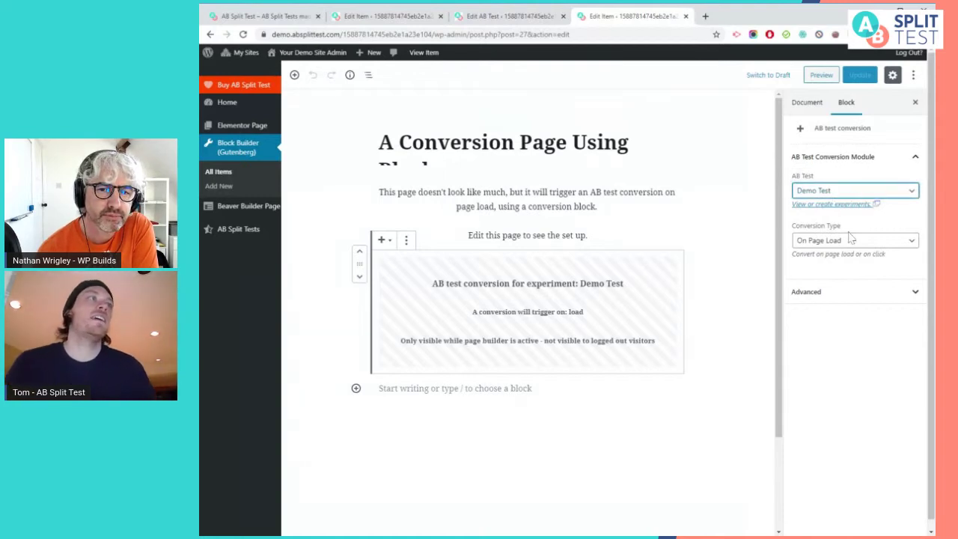
pyautogui.moveTo(841, 231); pyautogui.dragTo(787, 228)
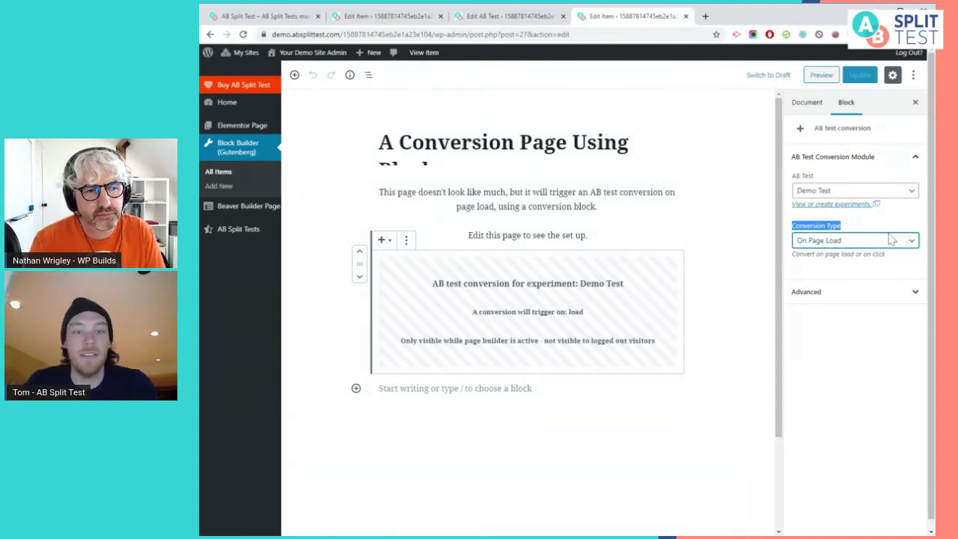
pyautogui.click(891, 239)
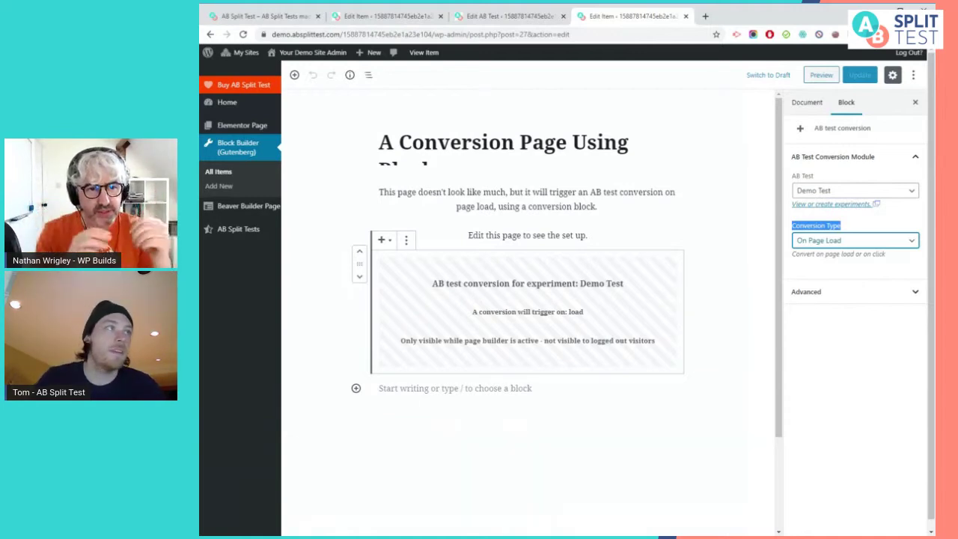
pyautogui.click(775, 294)
# Reselect the AB test conversion block on the conversion page
pyautogui.click(668, 308)
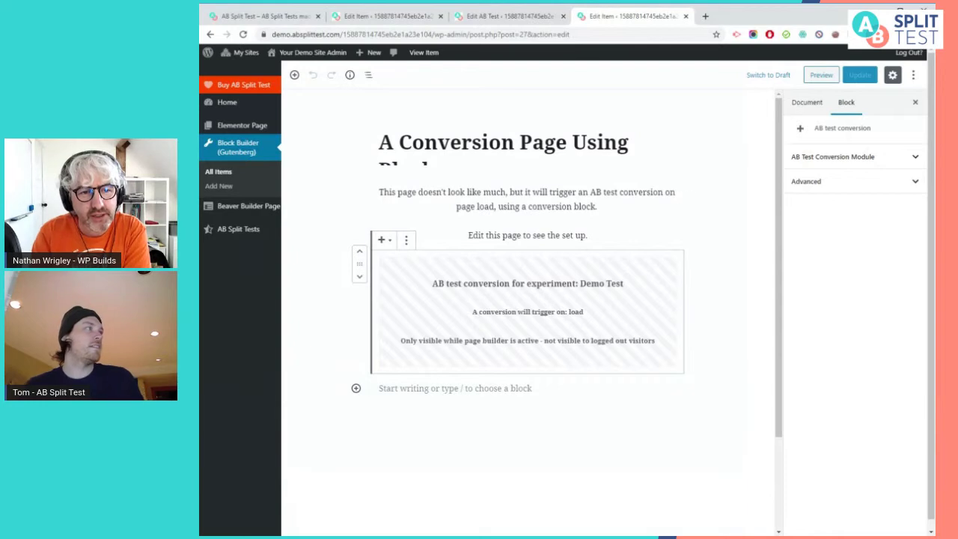
# Open 'A Simple AB Test With Elementor' from the Elementor Pages list in the Elementor editor
pyautogui.click(303, 135)
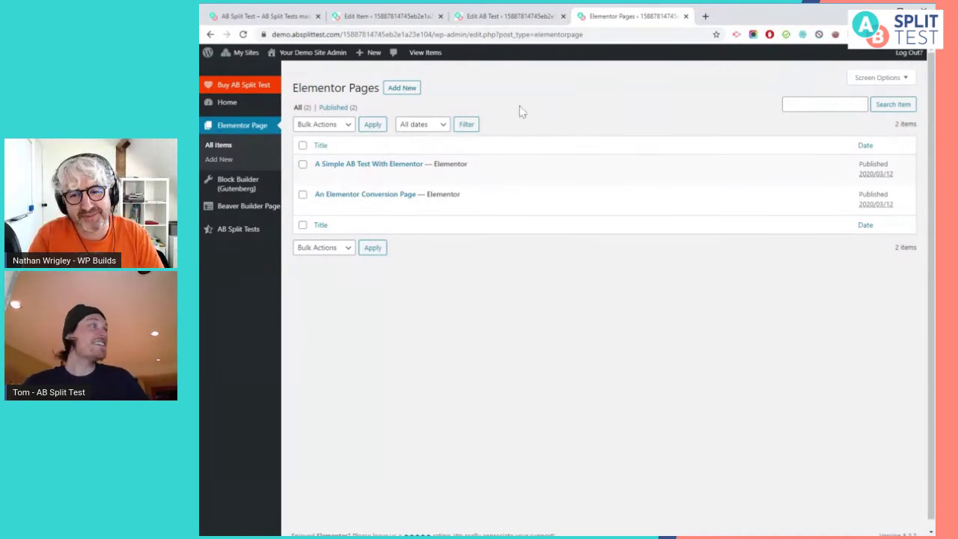
pyautogui.click(422, 178)
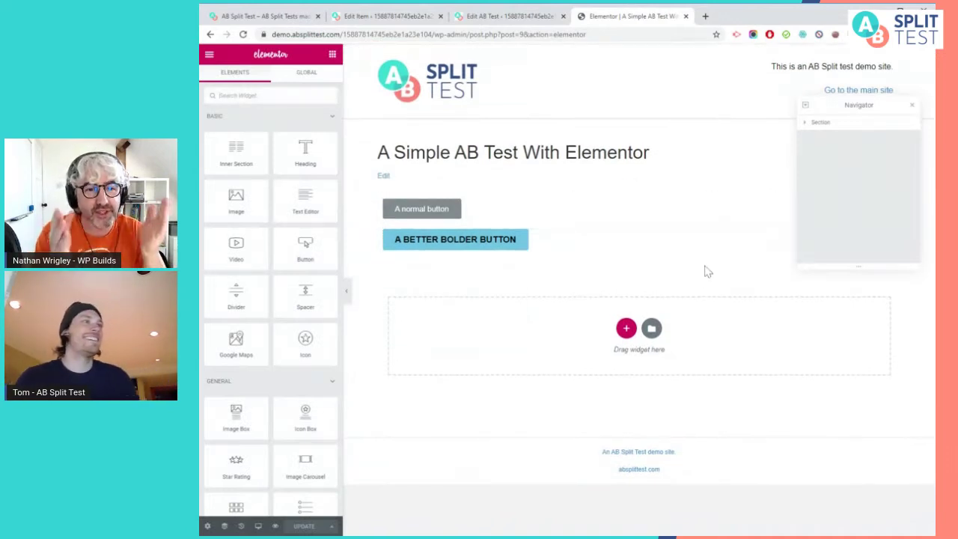
# Add an empty single-column section below the normal and bolder buttons
pyautogui.click(490, 217)
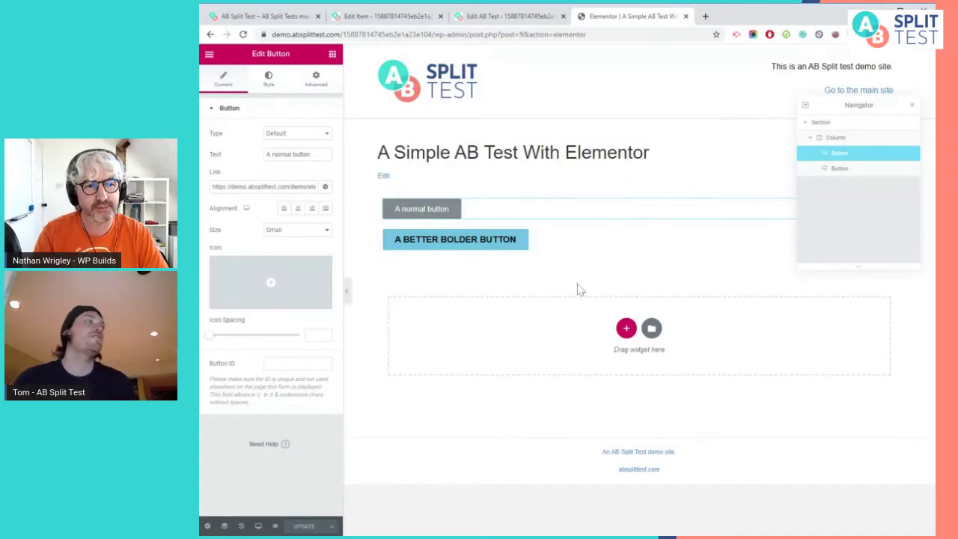
pyautogui.click(629, 332)
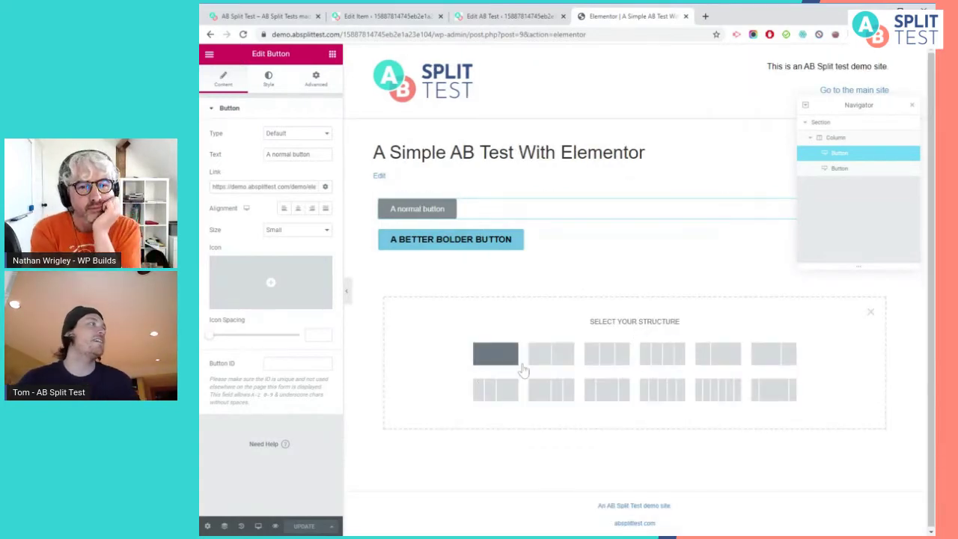
pyautogui.click(491, 350)
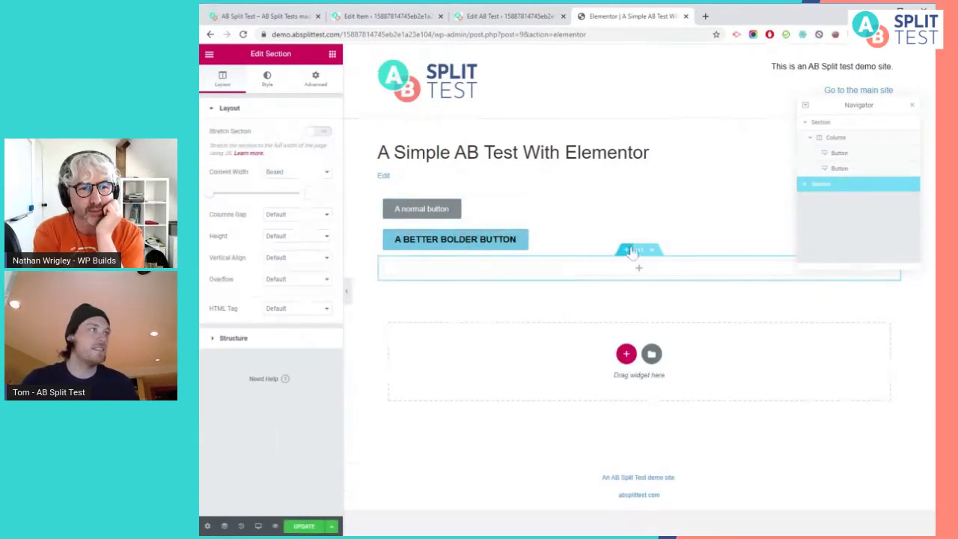
# Dismiss the Right Click tip and open the settings of 'A normal button'
pyautogui.moveTo(636, 255)
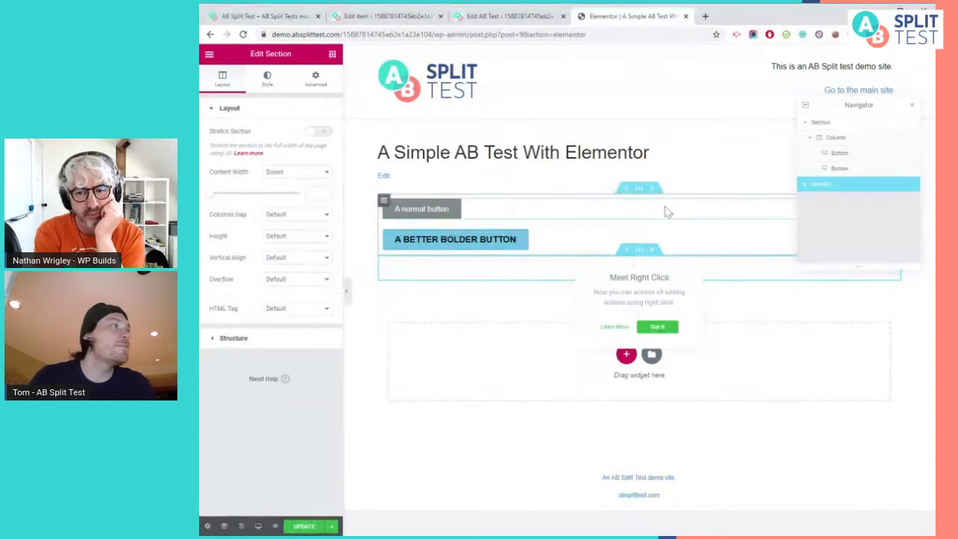
pyautogui.click(558, 215)
pyautogui.moveTo(569, 242); pyautogui.dragTo(573, 253)
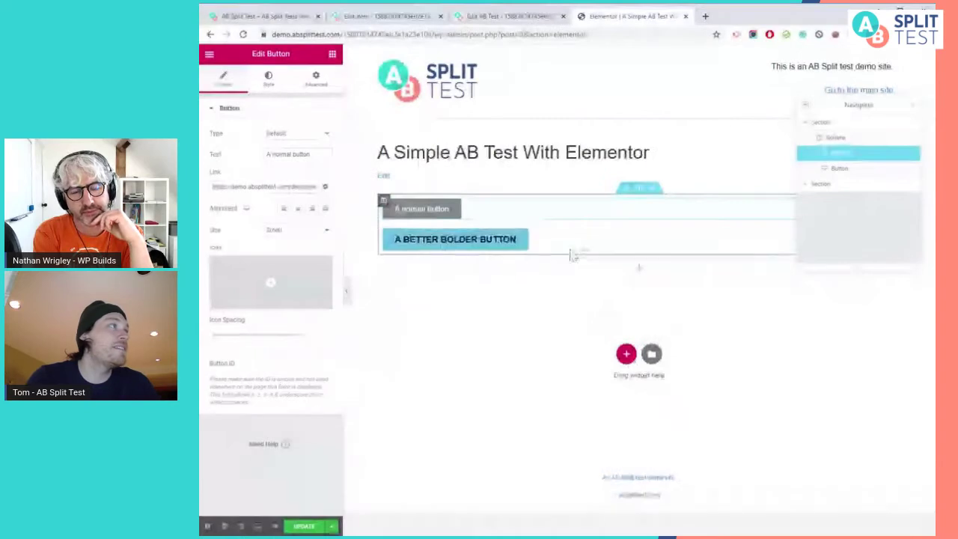
# On the normal button's Advanced tab, keep Demo Test and replace variation name 'default' with 'zfgzfgh'
pyautogui.click(316, 80)
pyautogui.click(306, 134)
pyautogui.click(308, 175)
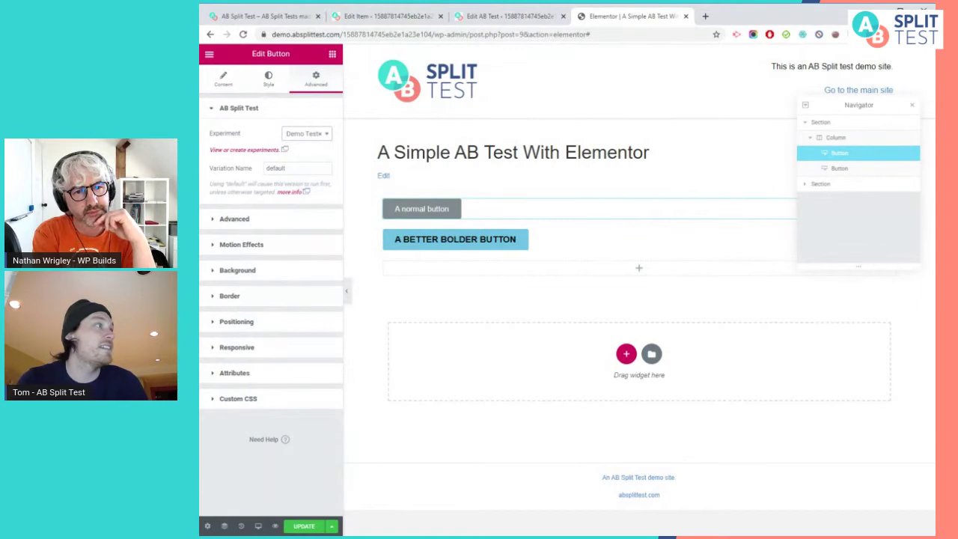
pyautogui.doubleClick(276, 168)
pyautogui.write('zfgzfgh')
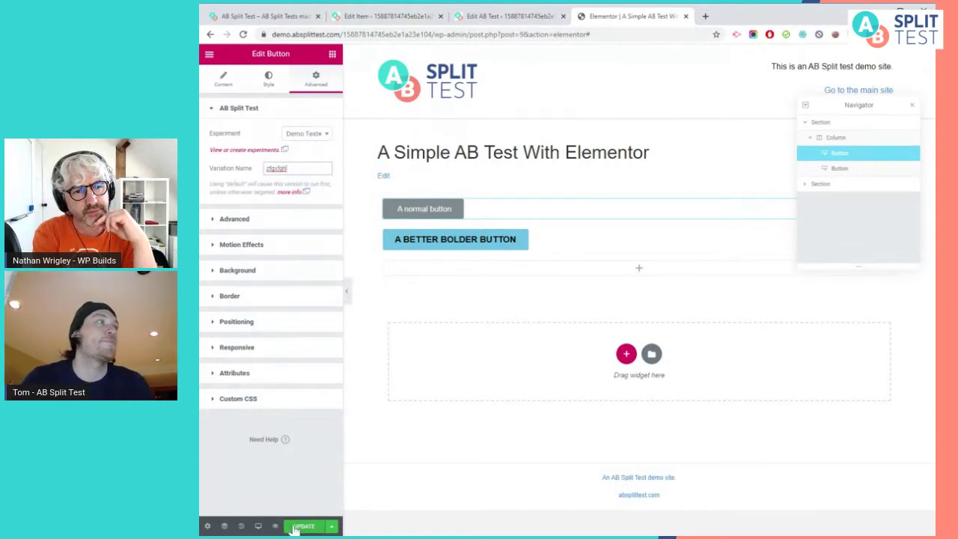
# Check that the bolder button's variation is named 'new', then return to the normal button
pyautogui.click(571, 247)
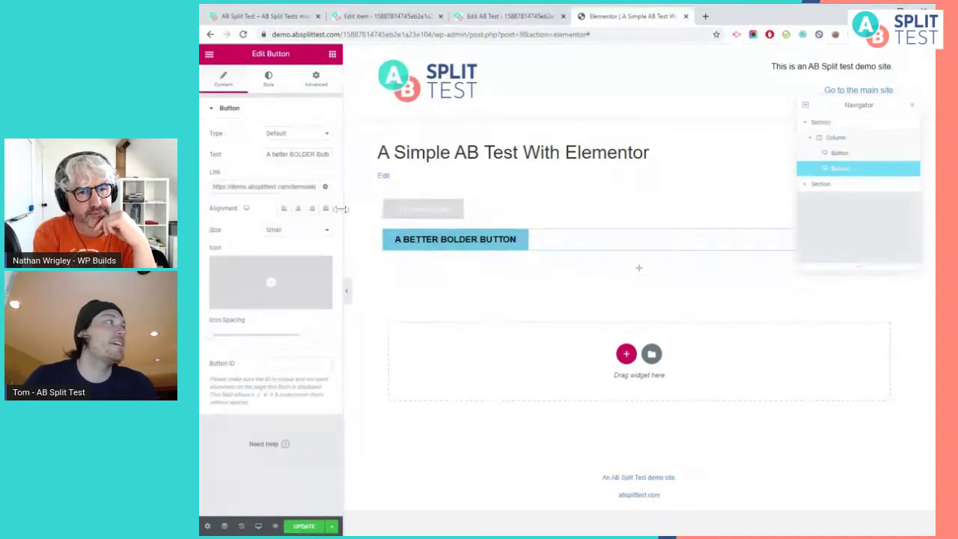
pyautogui.click(315, 83)
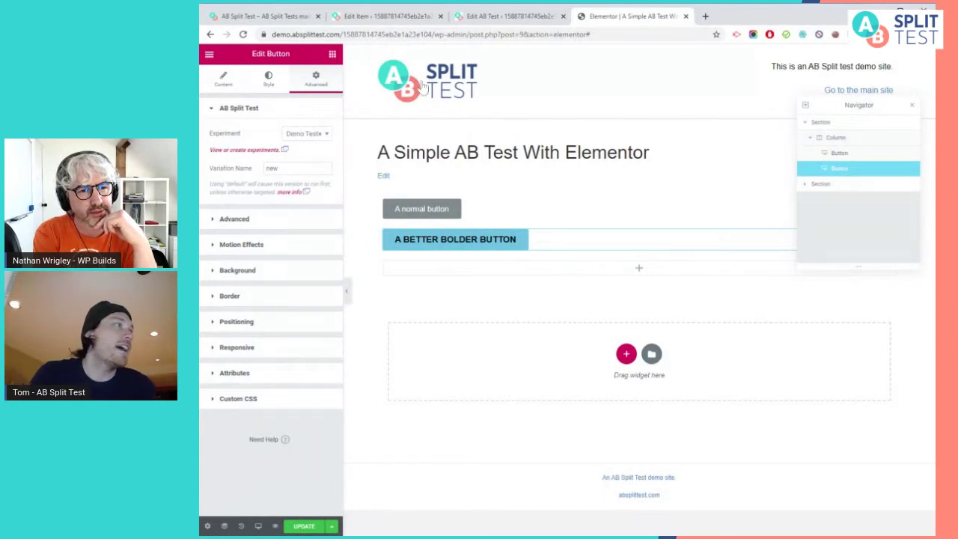
pyautogui.click(527, 218)
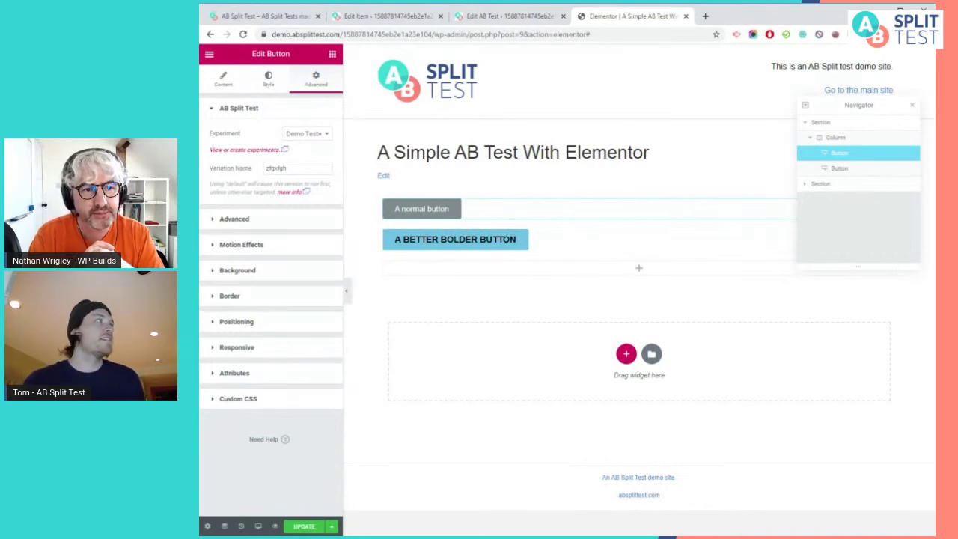
# Go back to the Elementor Pages list and open An Elementor Conversion Page with Elementor in a new tab
pyautogui.click(210, 35)
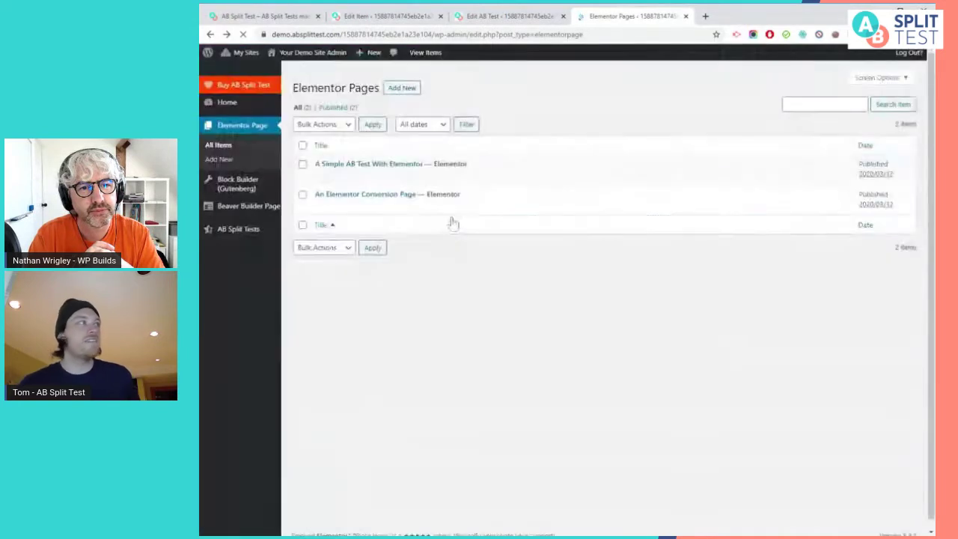
pyautogui.moveTo(418, 214)
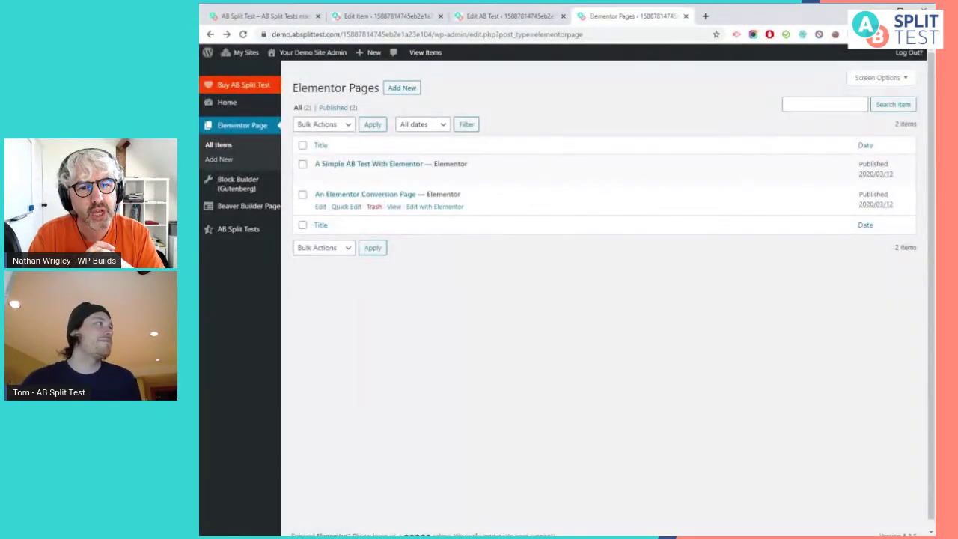
pyautogui.moveTo(250, 211)
pyautogui.click(320, 209)
pyautogui.keyDown('ctrl'); pyautogui.click(423, 212); pyautogui.keyUp('ctrl')
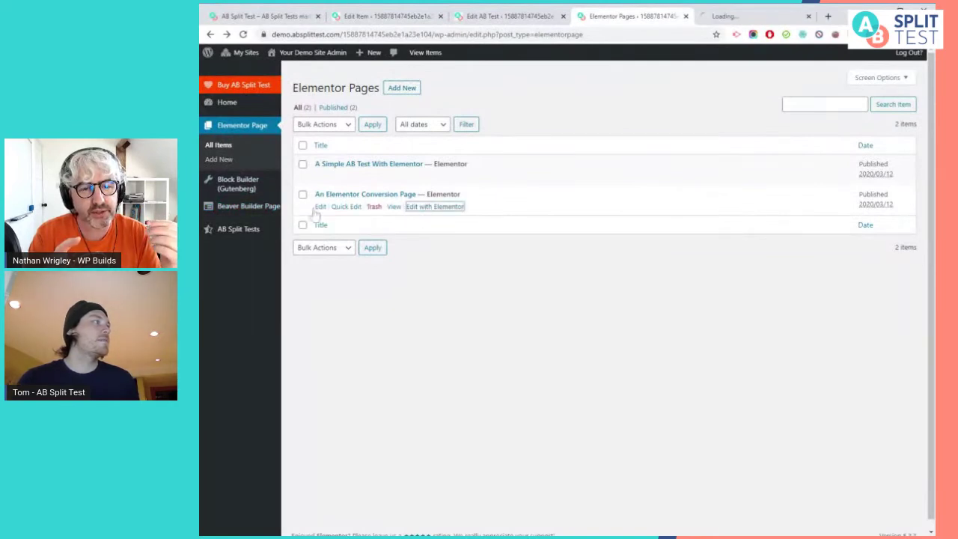
# In the new editor tab, select the AB test conversion widget and assign it to Demo Test
pyautogui.click(242, 208)
pyautogui.click(752, 16)
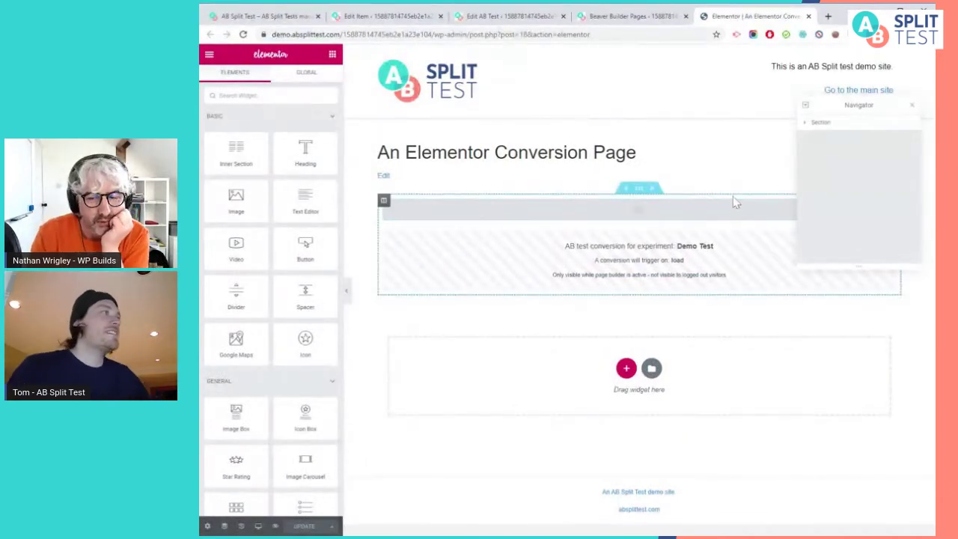
pyautogui.moveTo(840, 101); pyautogui.dragTo(844, 58)
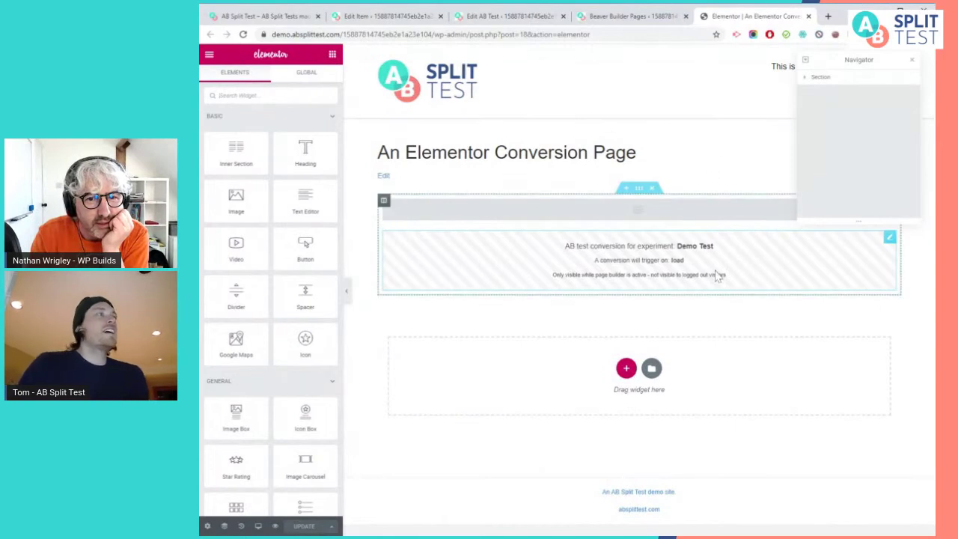
pyautogui.click(717, 276)
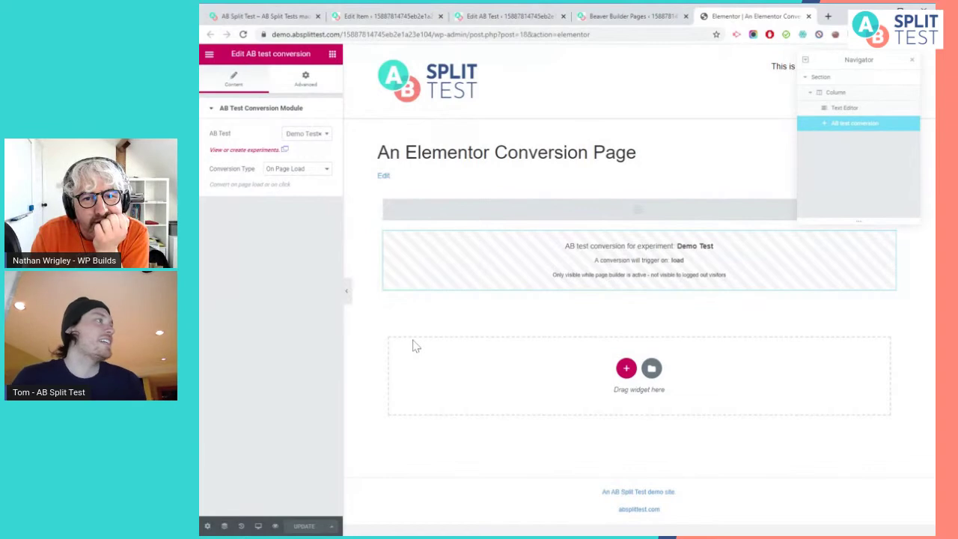
pyautogui.click(300, 135)
pyautogui.click(312, 177)
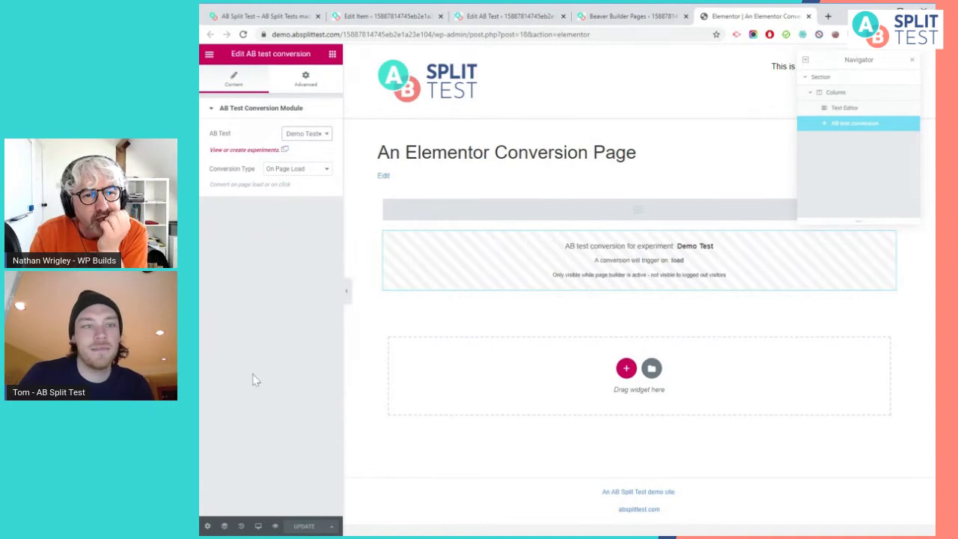
pyautogui.click(281, 172)
# Set the conversion type to On Element Click and leave the Selector field empty
pyautogui.click(290, 186)
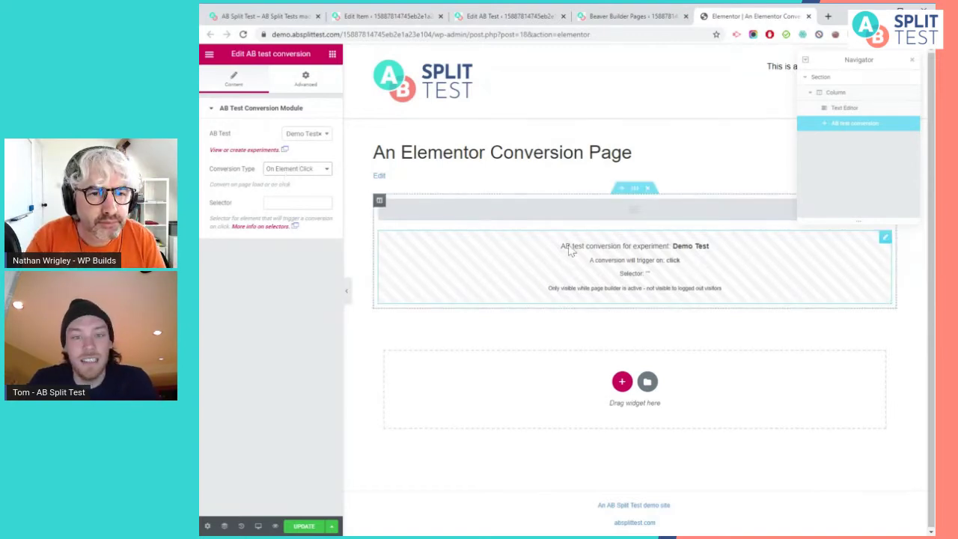
pyautogui.click(267, 203)
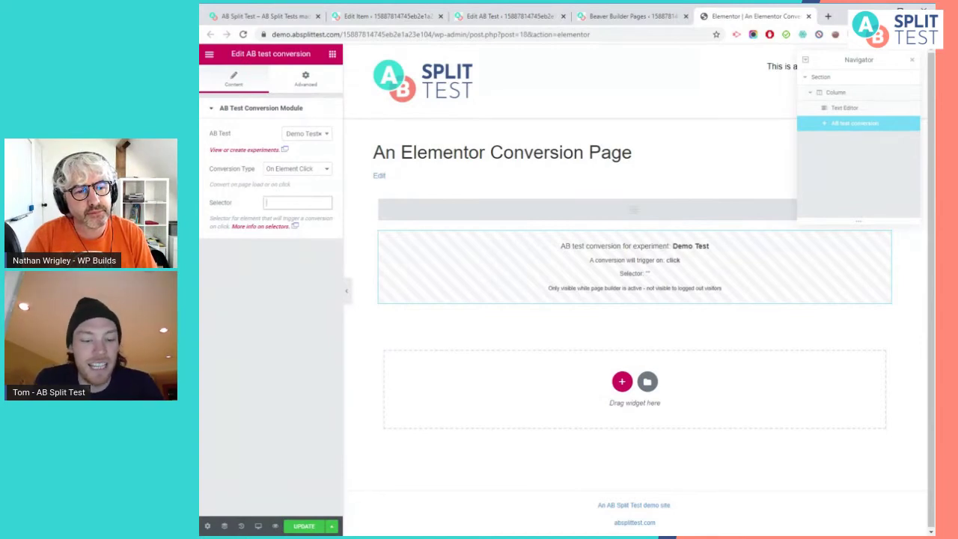
pyautogui.write('a')
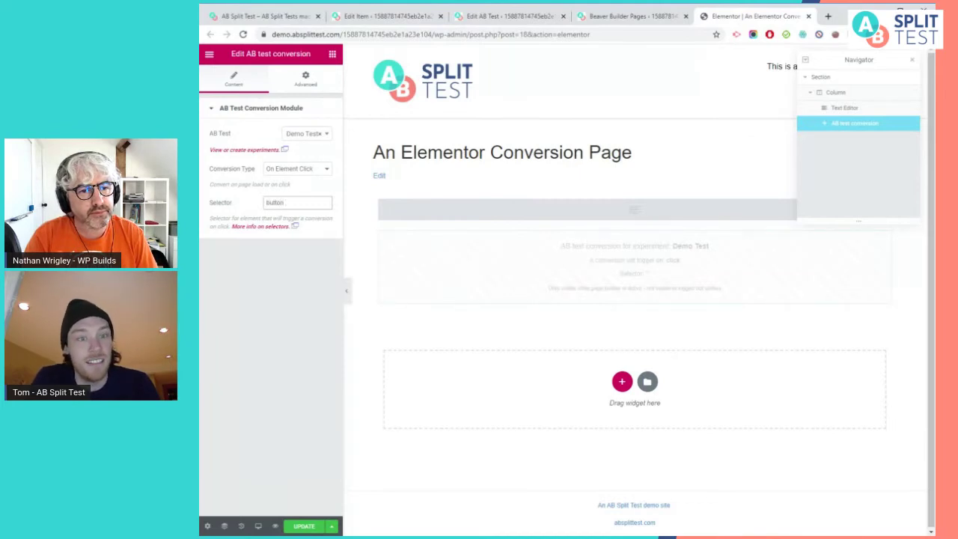
pyautogui.hotkey('ctrl', 'a')
pyautogui.press('BackSpace')
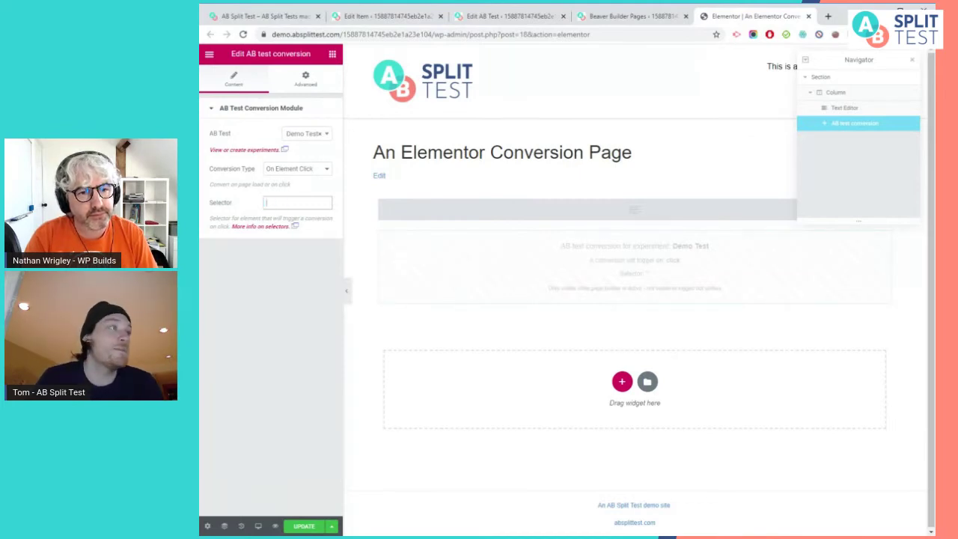
# Add a new section below the conversion block containing the Split Test logo image from the media library
pyautogui.click(622, 381)
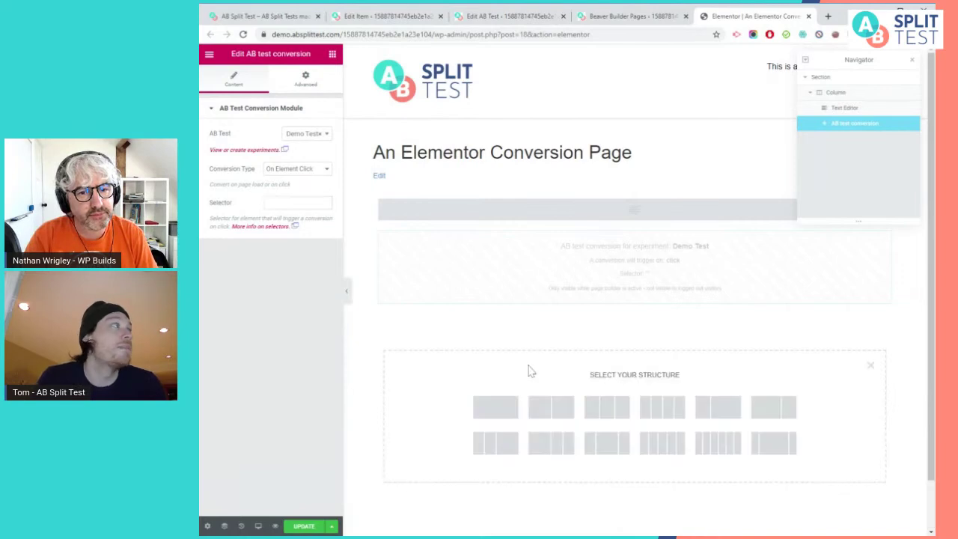
pyautogui.click(211, 60)
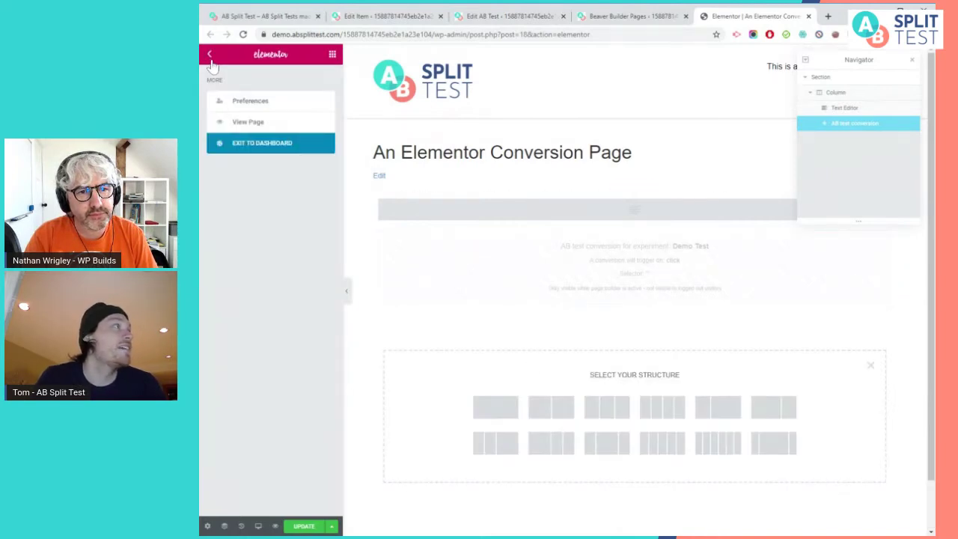
pyautogui.click(210, 60)
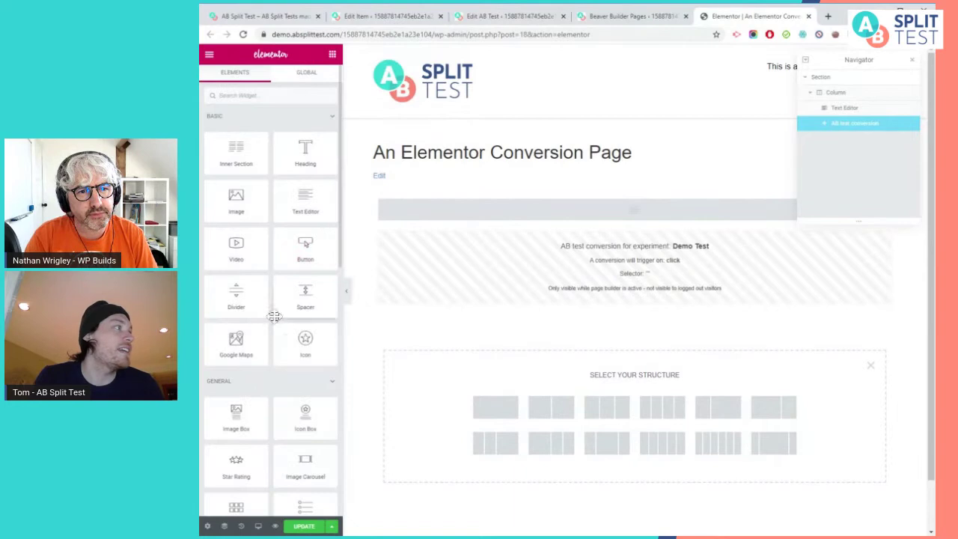
pyautogui.scroll(-2, 274, 317)
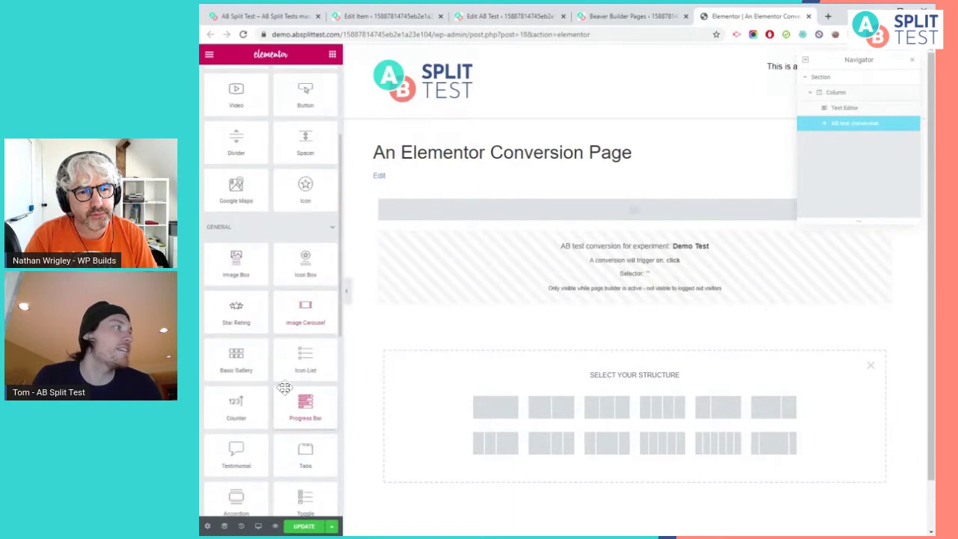
pyautogui.scroll(2, 293, 392)
pyautogui.moveTo(238, 201); pyautogui.dragTo(621, 407)
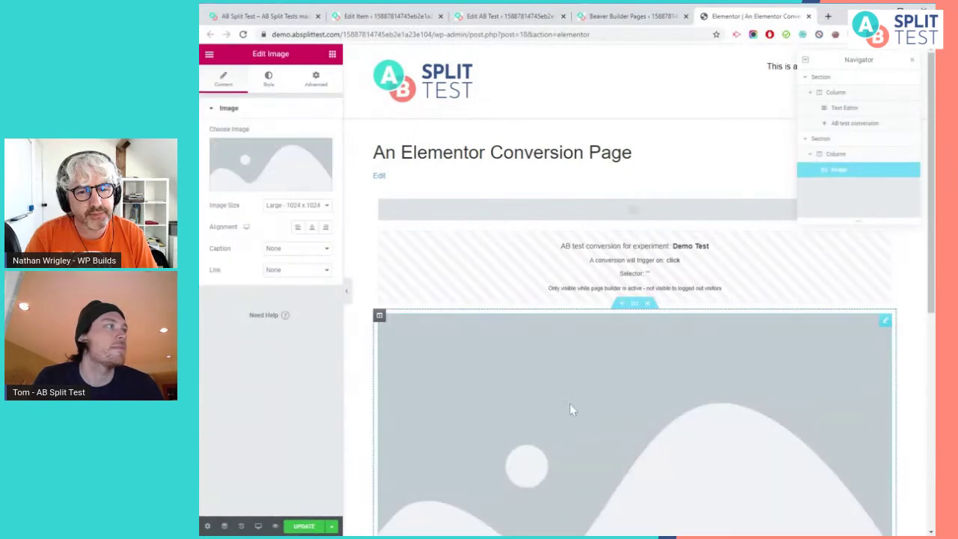
pyautogui.scroll(-1, 569, 398)
pyautogui.scroll(-1, 584, 438)
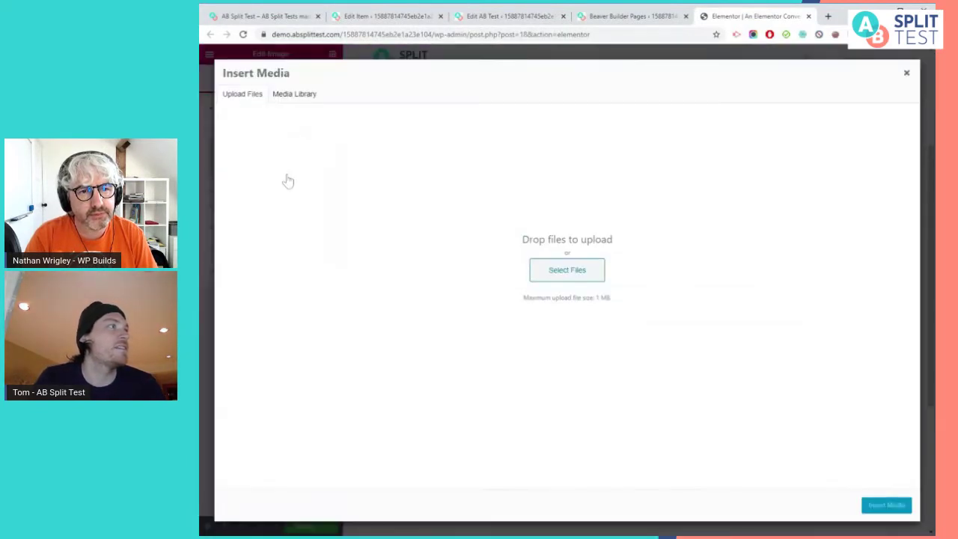
pyautogui.click(288, 182)
pyautogui.click(299, 95)
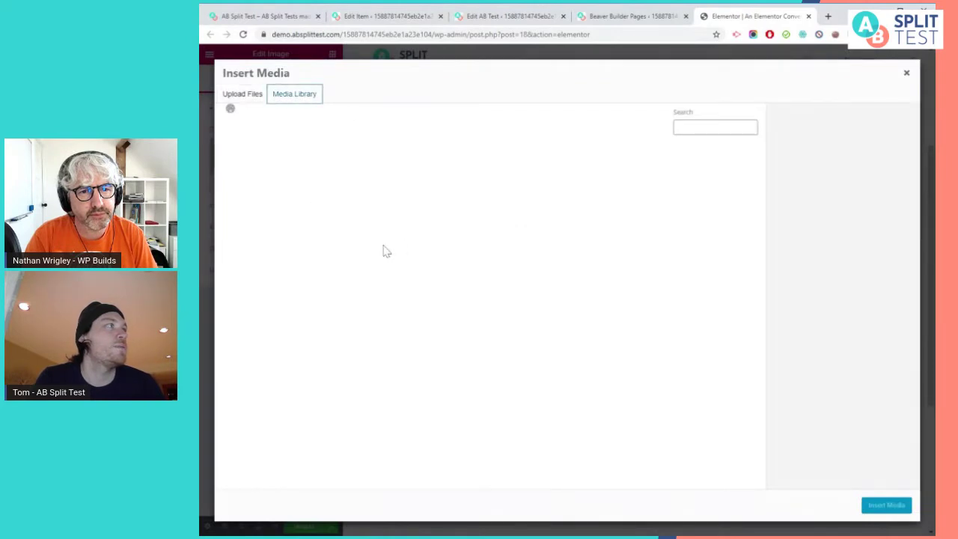
pyautogui.click(257, 180)
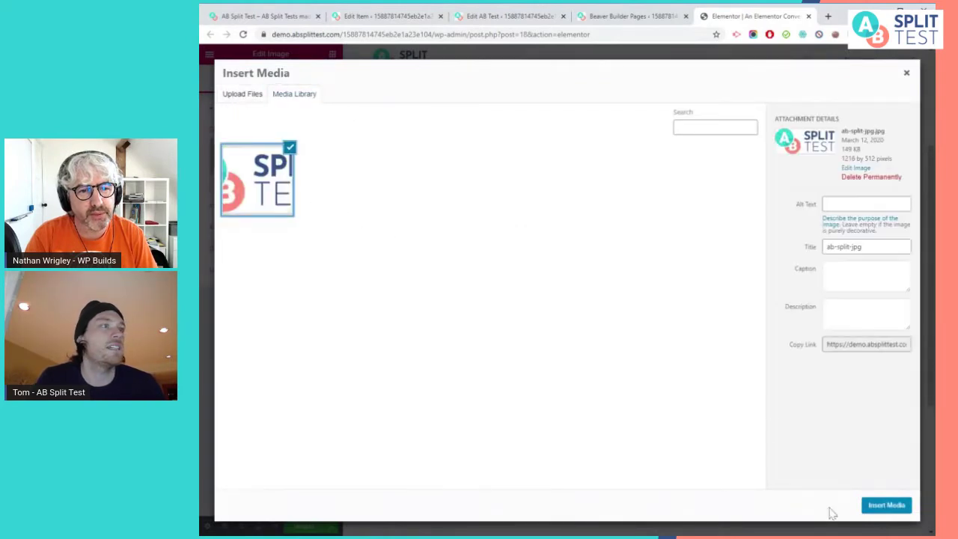
pyautogui.click(885, 505)
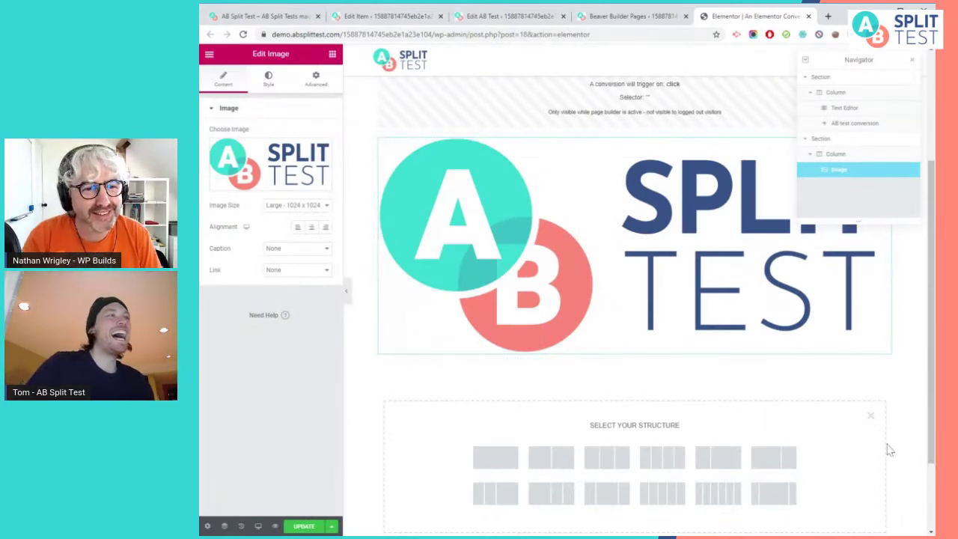
# Review the logo image's Advanced settings, then reselect the AB test conversion widget
pyautogui.scroll(1, 903, 465)
pyautogui.scroll(4, 903, 465)
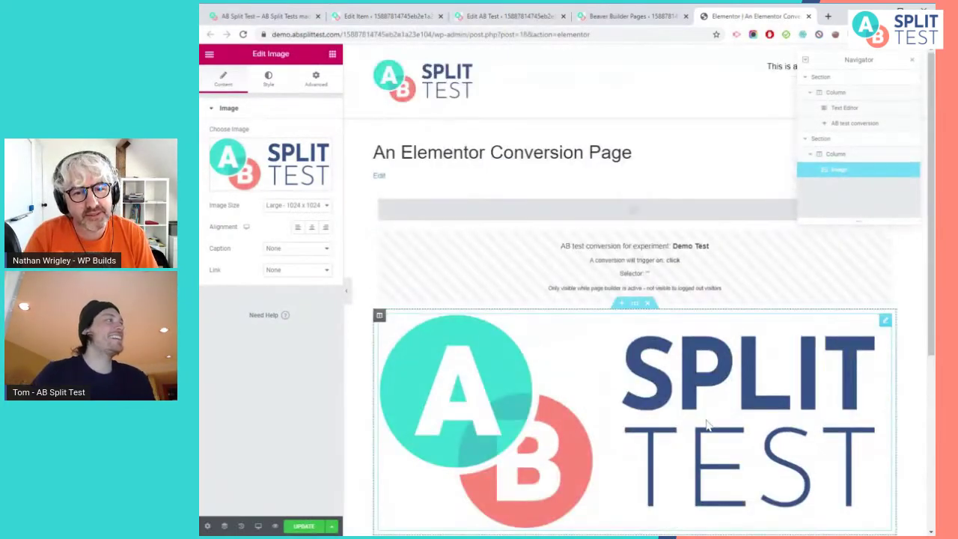
pyautogui.scroll(-1, 707, 425)
pyautogui.click(268, 78)
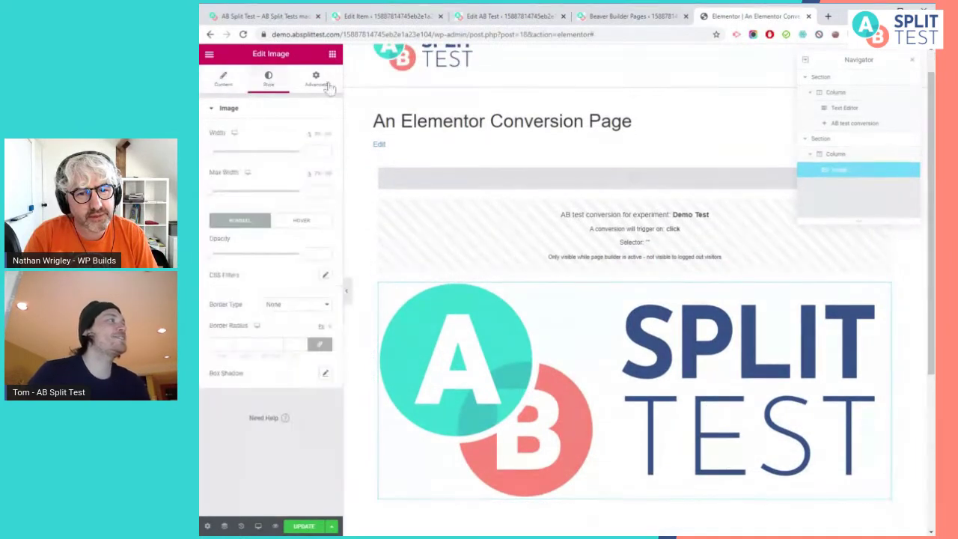
pyautogui.click(316, 79)
pyautogui.click(296, 396)
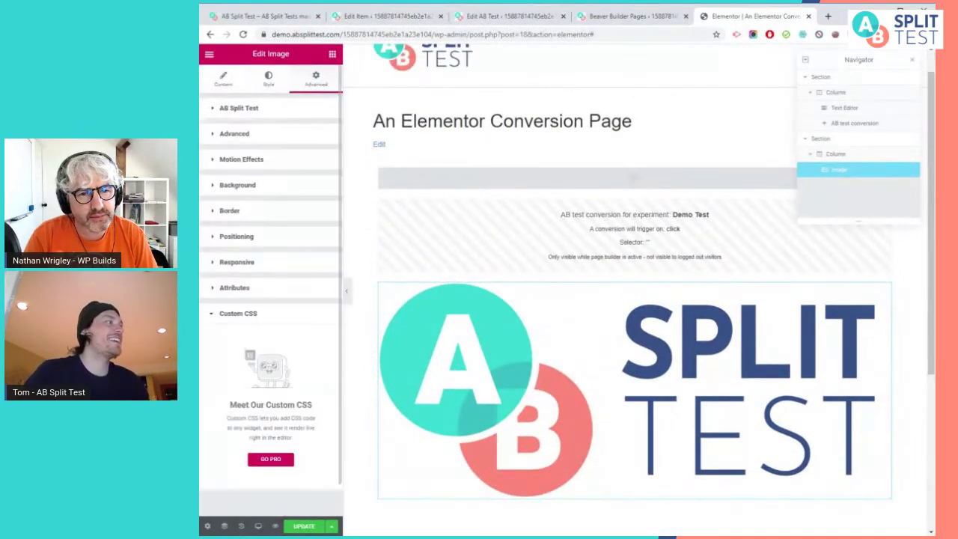
pyautogui.click(267, 297)
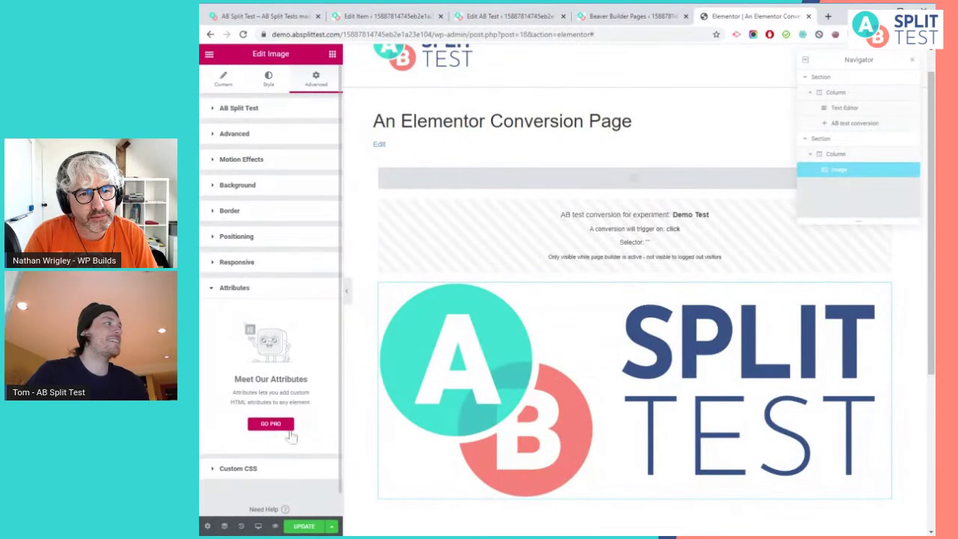
pyautogui.click(267, 297)
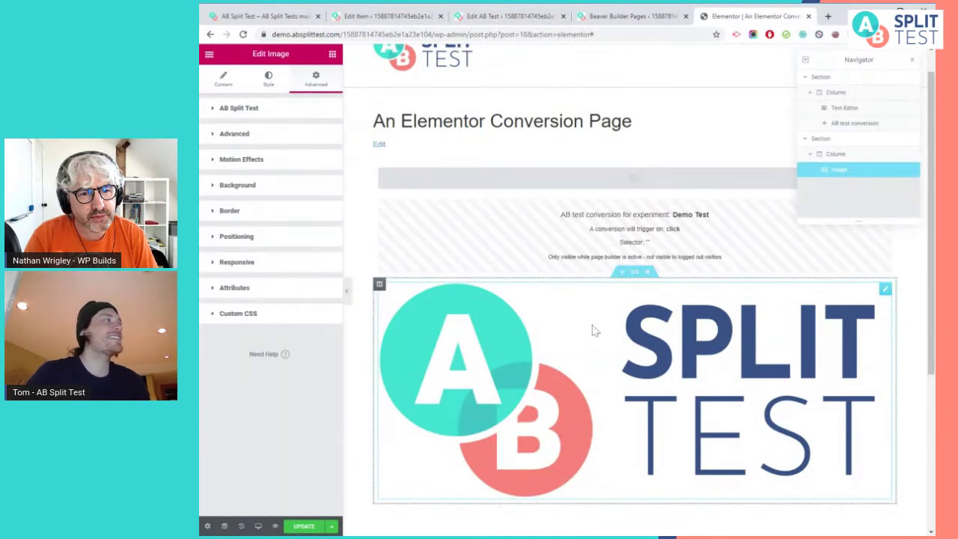
pyautogui.scroll(1, 662, 359)
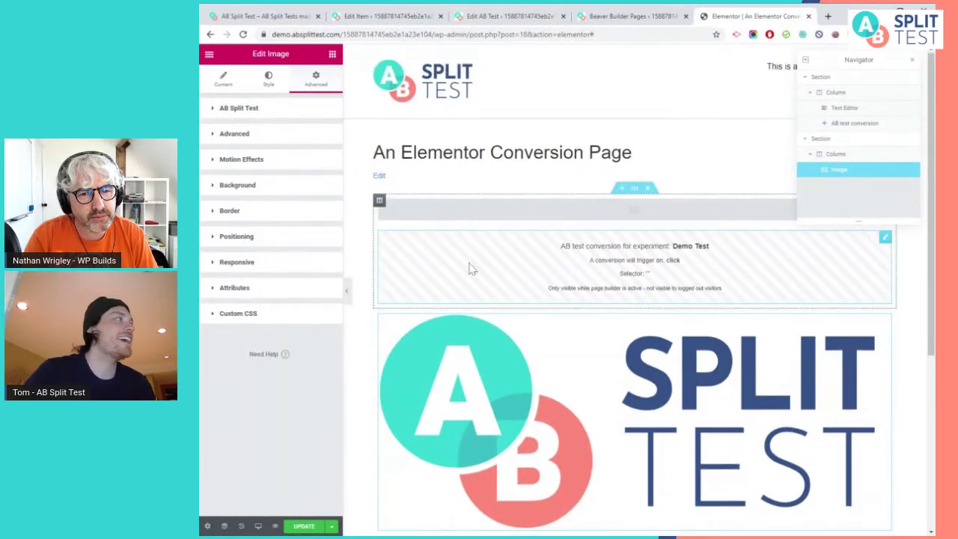
pyautogui.click(620, 260)
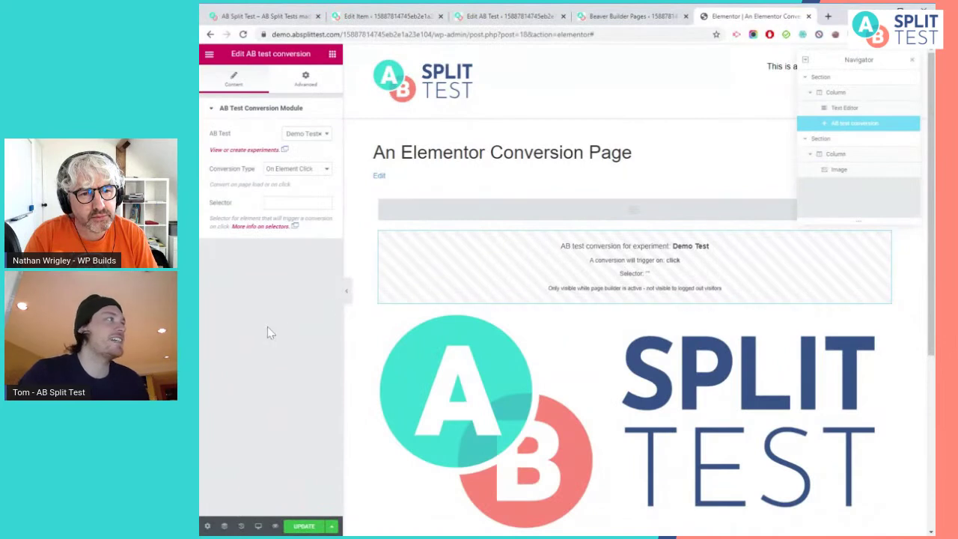
# Set the conversion Selector to '.logo' so clicks on the logo image count
pyautogui.click(295, 202)
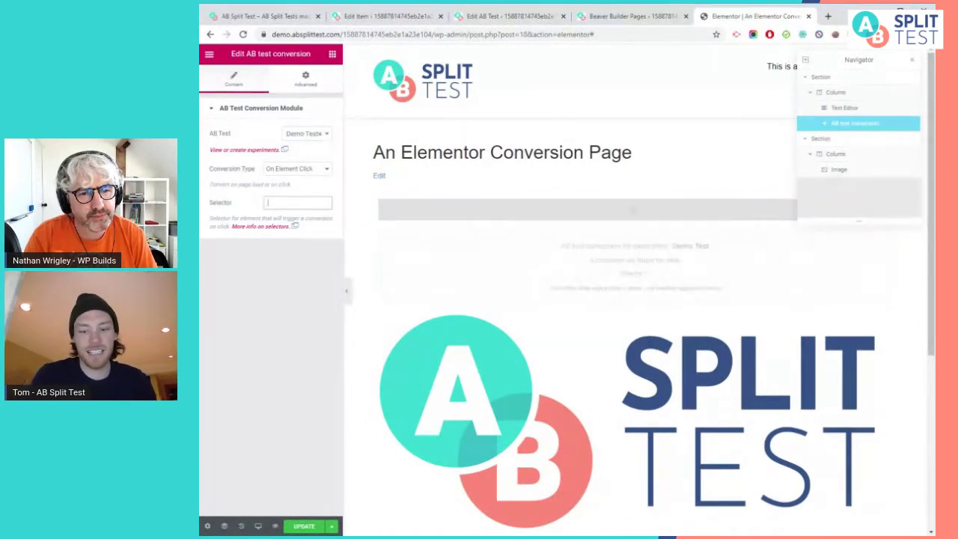
pyautogui.click(268, 203)
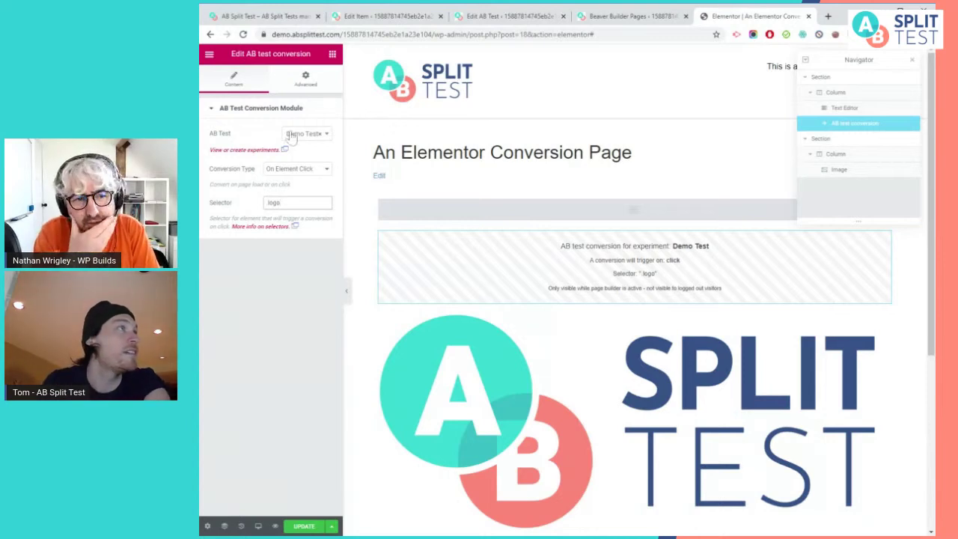
# Close the Elementor editor and open 'A Simple AB Test with Beaver Builder', declining the tour
pyautogui.click(621, 17)
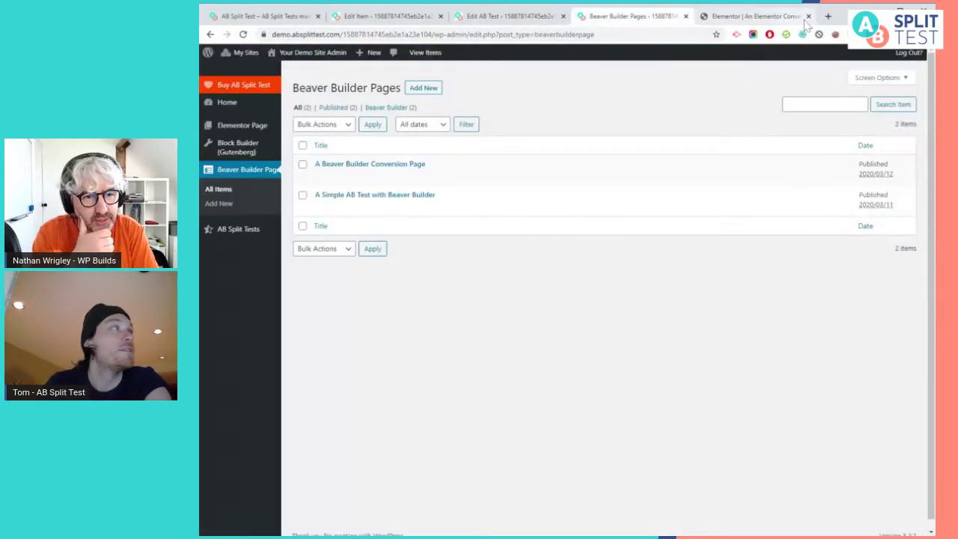
pyautogui.click(804, 18)
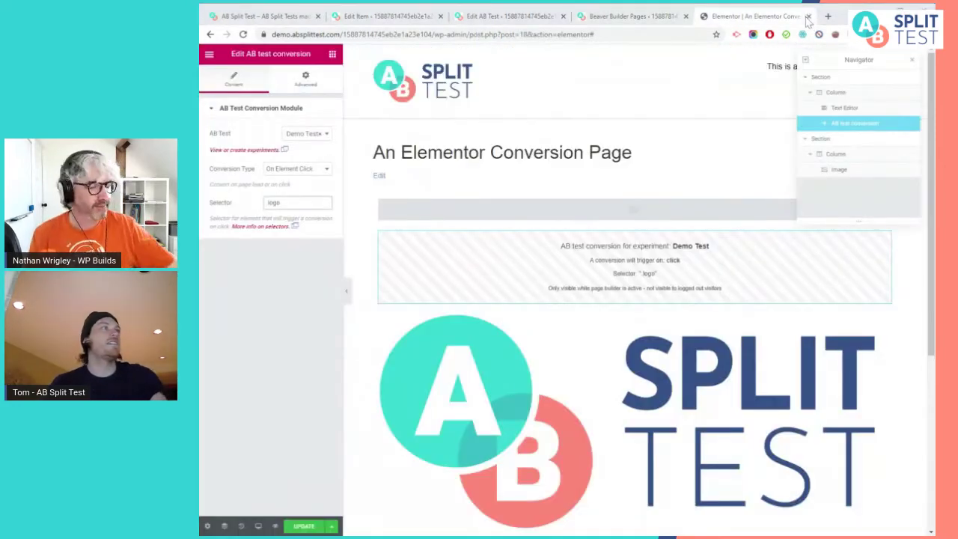
pyautogui.click(807, 16)
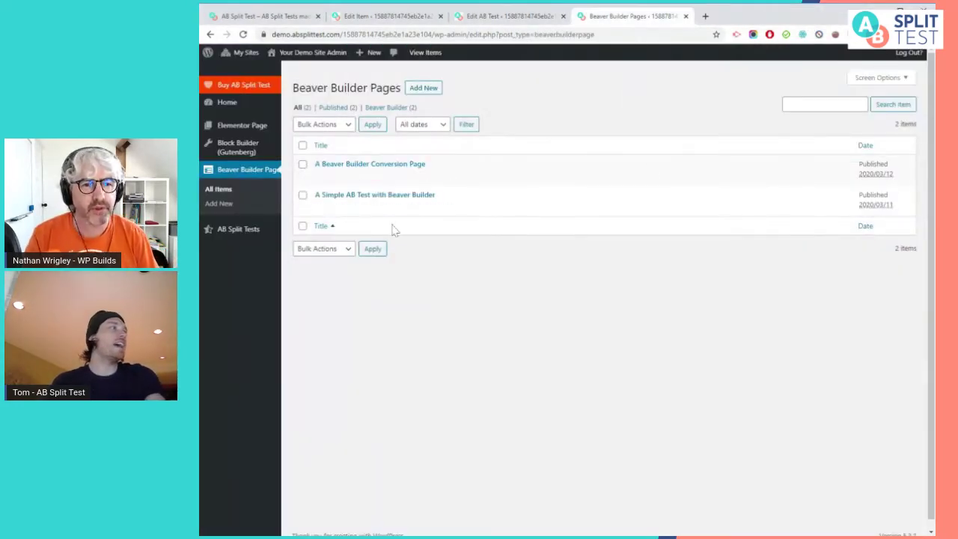
pyautogui.click(437, 208)
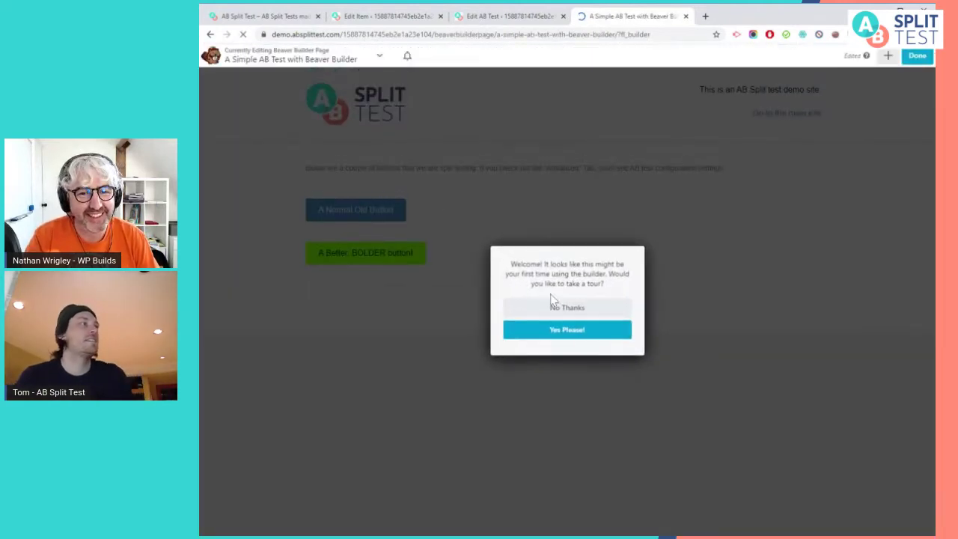
pyautogui.click(559, 307)
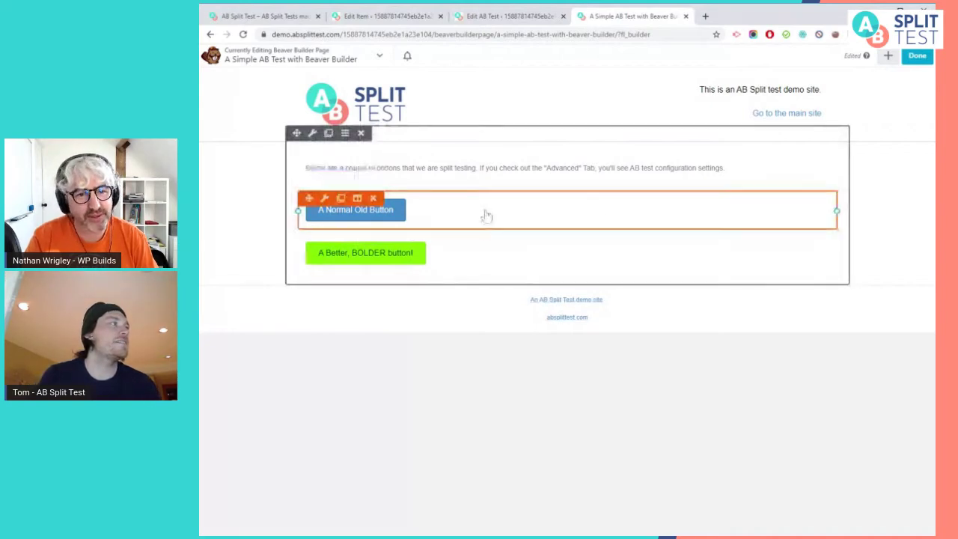
# Confirm A Normal Old Button uses Demo Test with variation 'default', then cancel the settings
pyautogui.click(516, 217)
pyautogui.moveTo(224, 86); pyautogui.dragTo(682, 114)
pyautogui.click(414, 248)
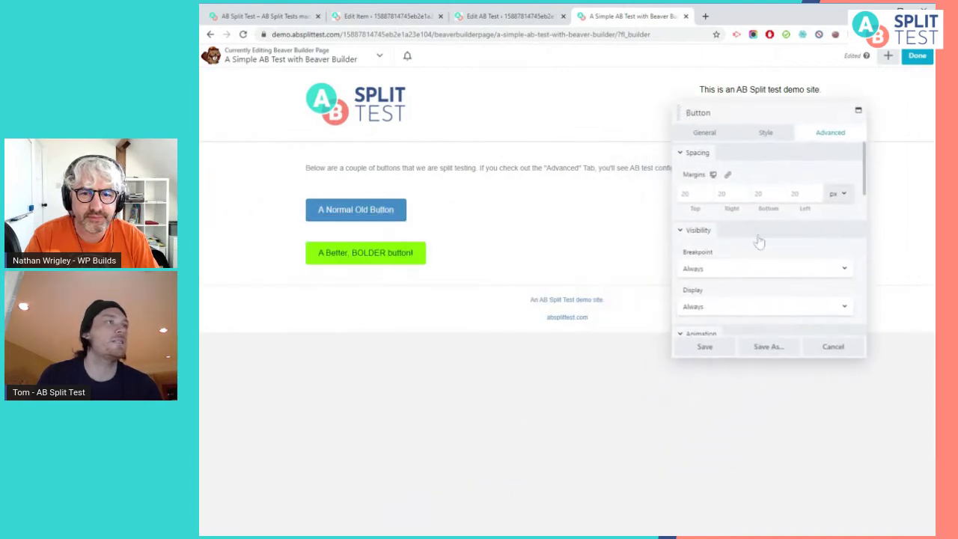
pyautogui.scroll(-10, 766, 245)
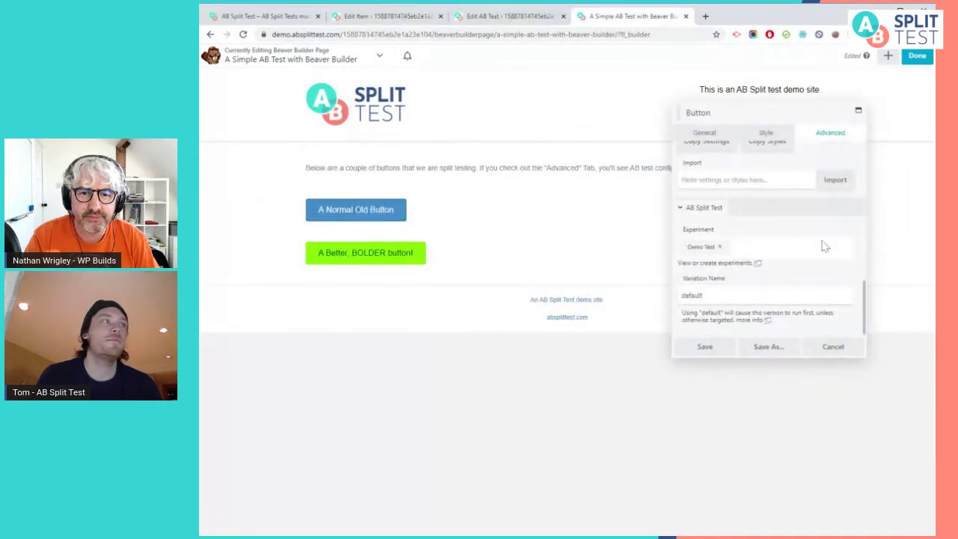
pyautogui.click(722, 250)
pyautogui.click(720, 247)
pyautogui.write('demo')
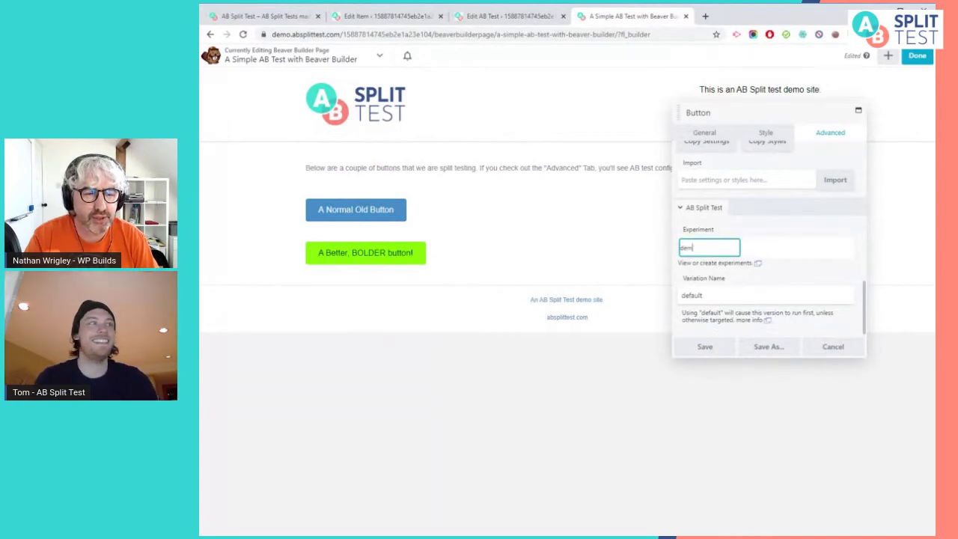
pyautogui.click(711, 267)
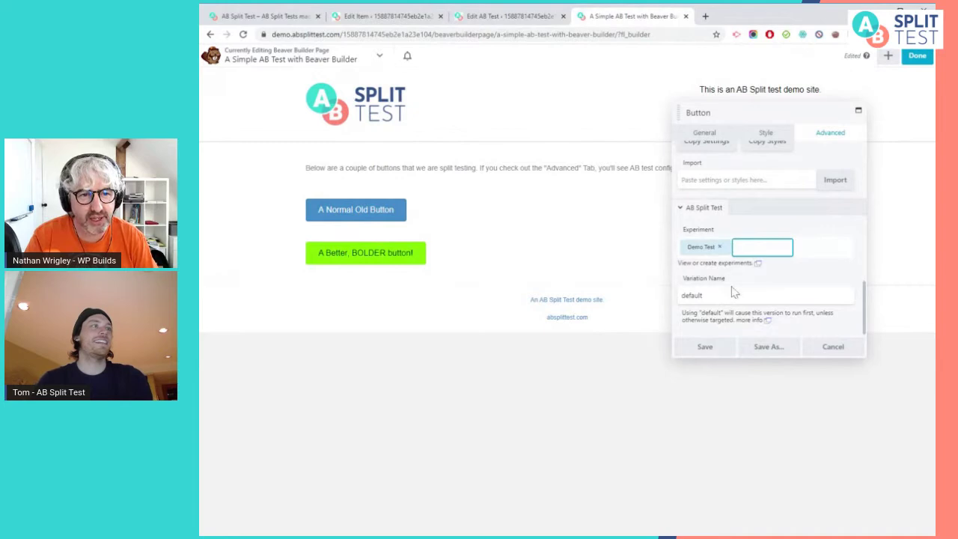
pyautogui.doubleClick(732, 295)
pyautogui.click(832, 281)
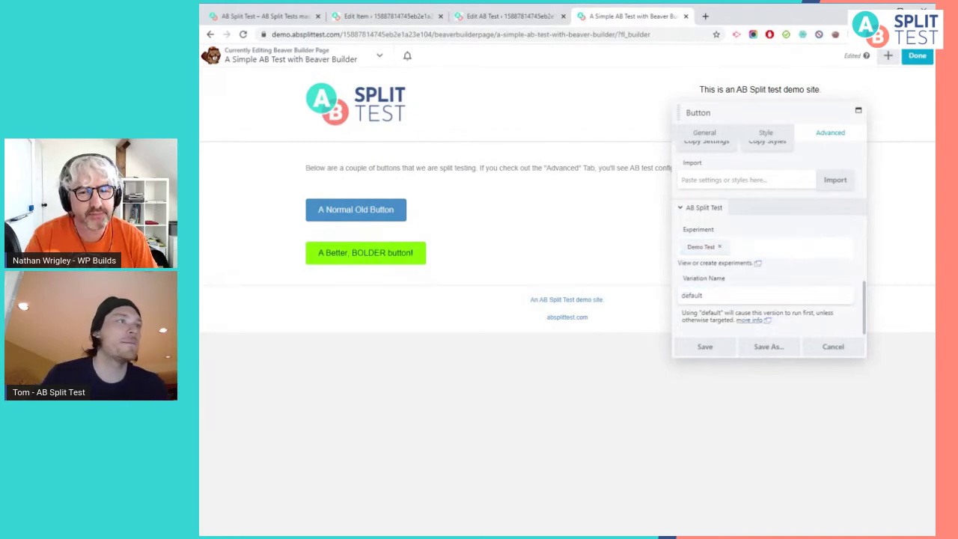
pyautogui.click(829, 348)
# Open the module panel and switch to responsive editing preview
pyautogui.click(887, 63)
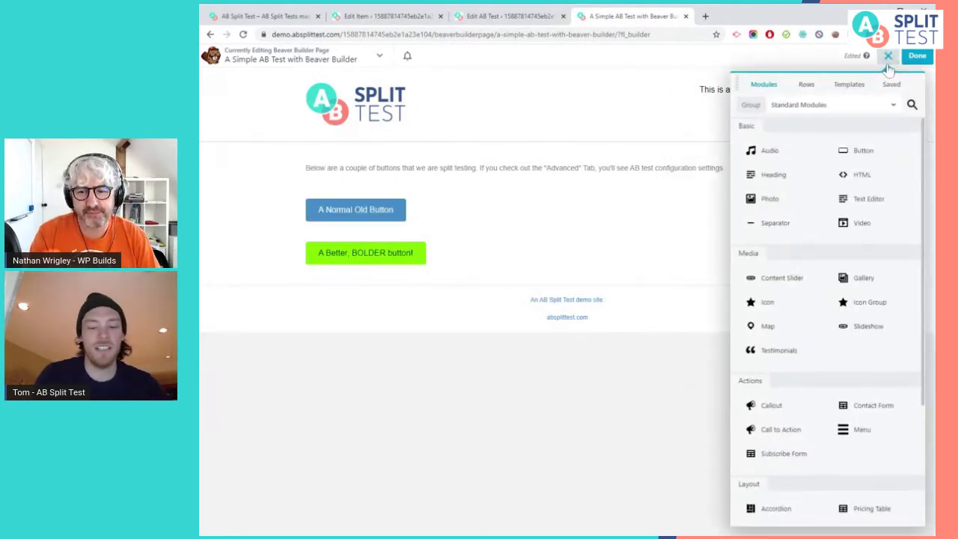
pyautogui.press('o')
pyautogui.press('r')
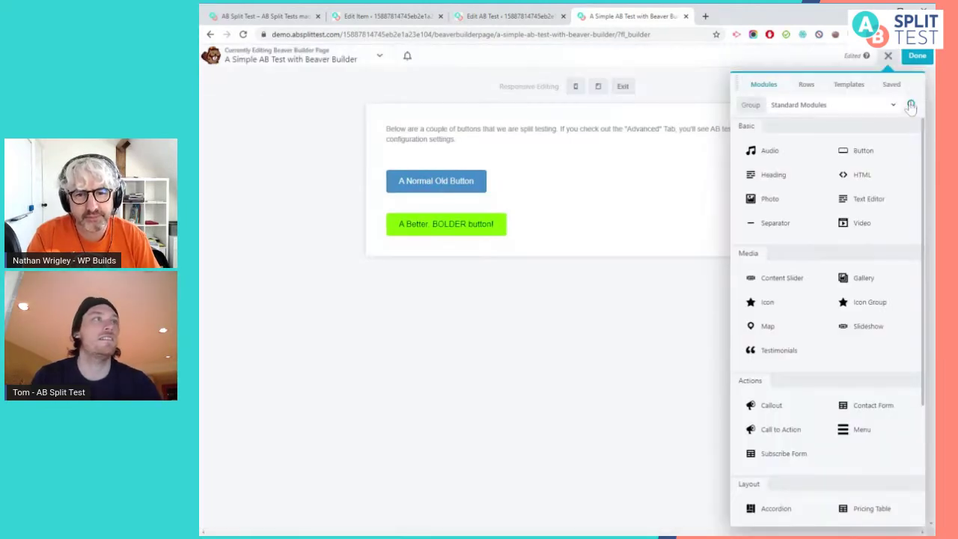
# Try an AB test conversion module with Demo Test and On Element Click, then discard it
pyautogui.click(911, 104)
pyautogui.write('ab test')
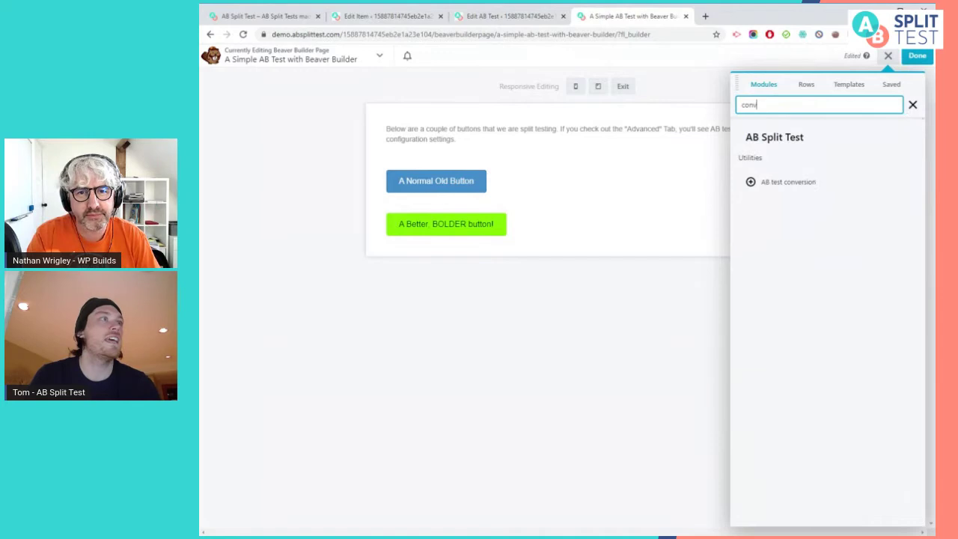
pyautogui.moveTo(818, 184); pyautogui.dragTo(588, 338)
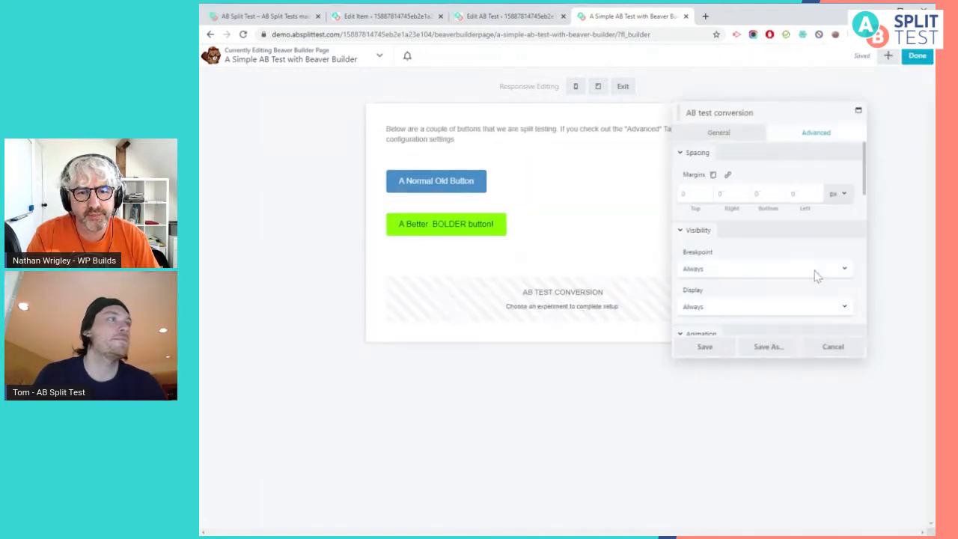
pyautogui.scroll(-5, 808, 277)
pyautogui.click(707, 139)
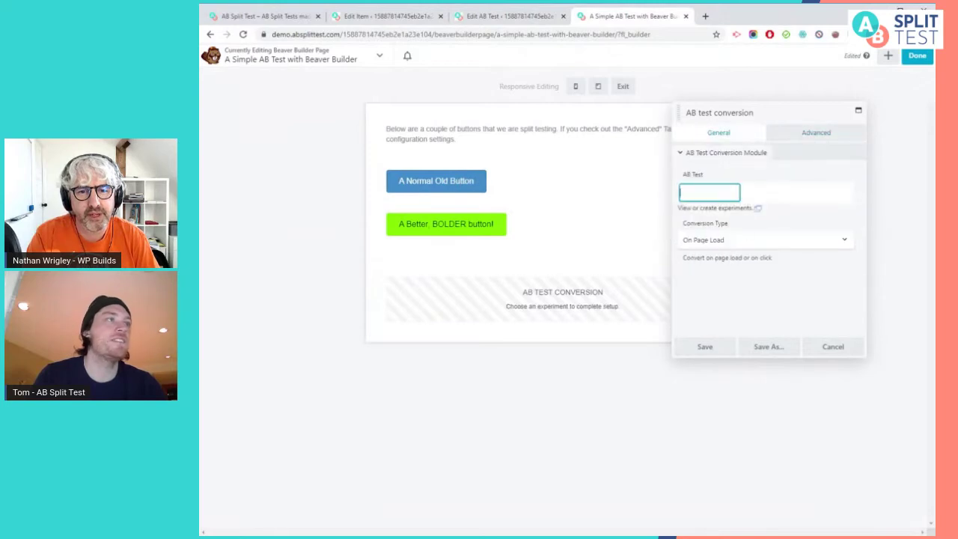
pyautogui.write('Demo')
pyautogui.press('Return')
pyautogui.click(762, 238)
pyautogui.click(748, 259)
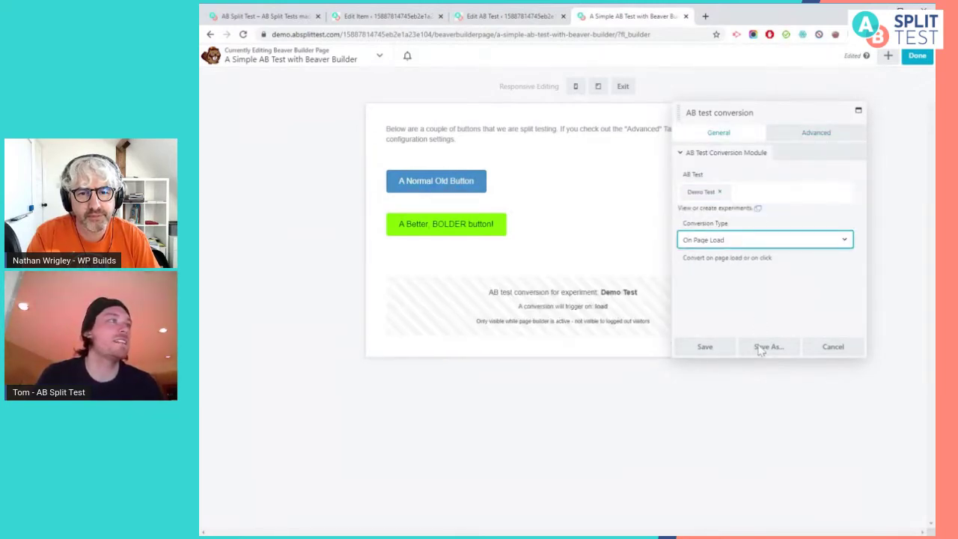
pyautogui.click(828, 357)
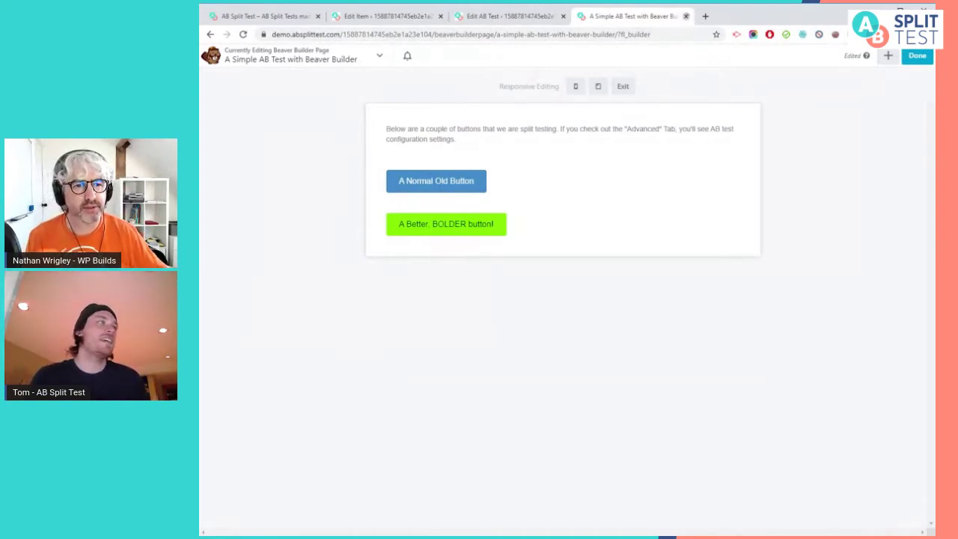
pyautogui.click(685, 16)
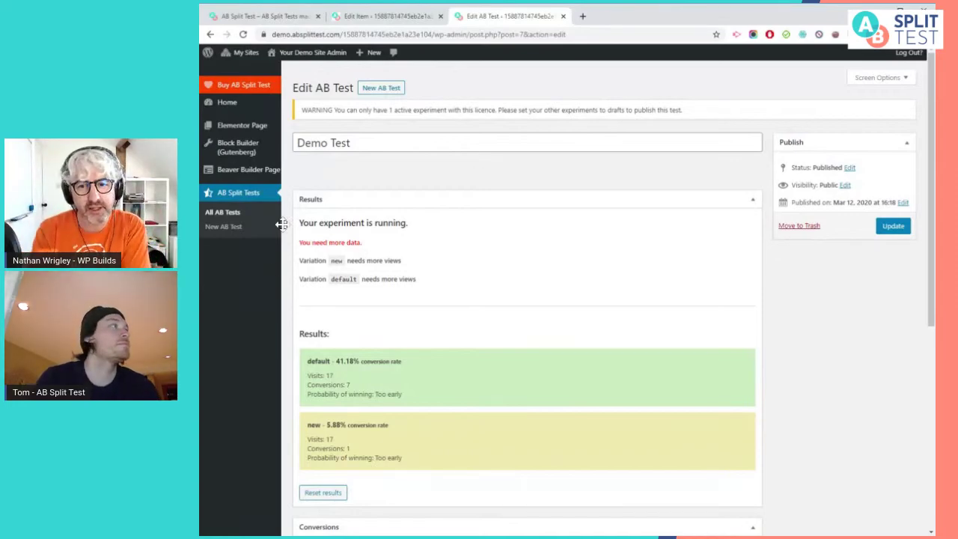
# Return to the absplittest.com homepage and scroll to the pricing plans, Starter $97 through Unlimited $697/year
pyautogui.click(289, 22)
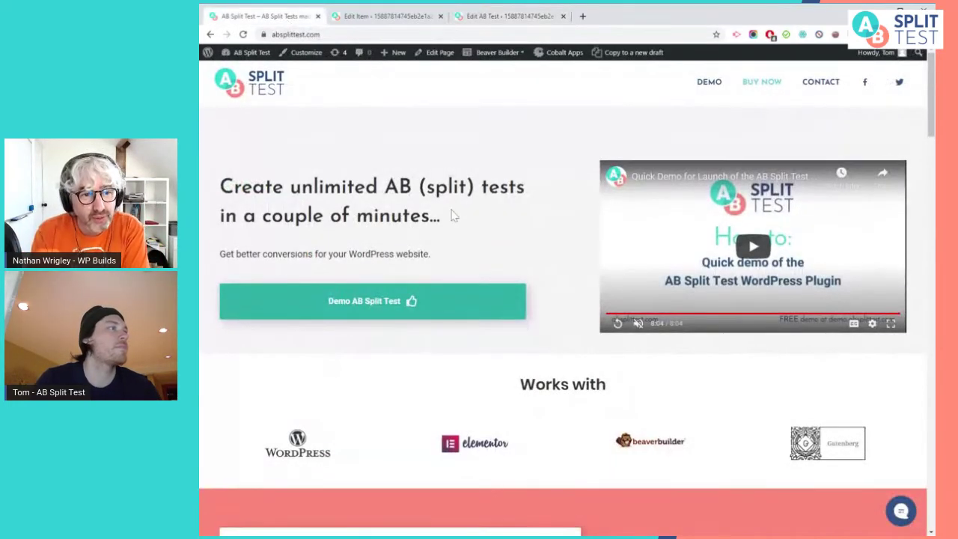
pyautogui.scroll(-3, 451, 214)
pyautogui.scroll(-5, 609, 202)
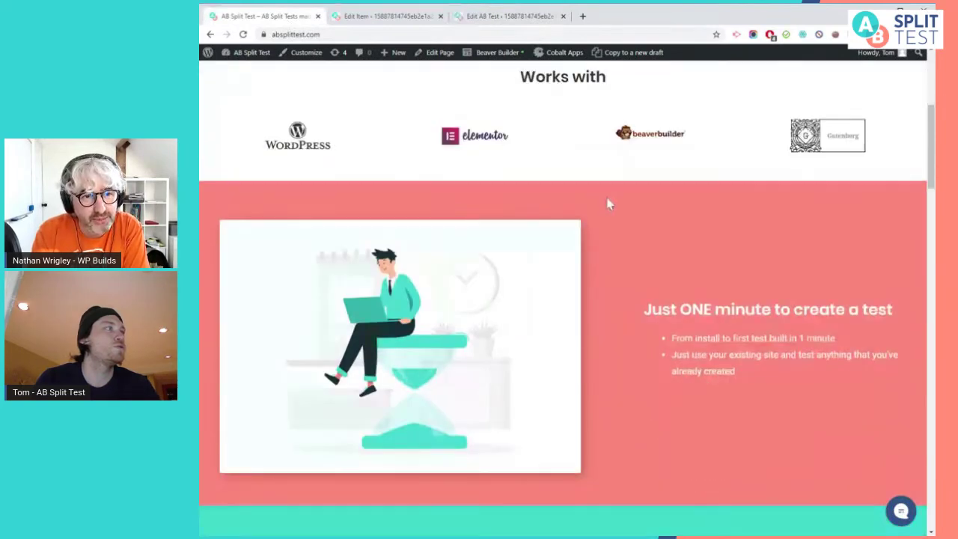
pyautogui.scroll(-10, 502, 219)
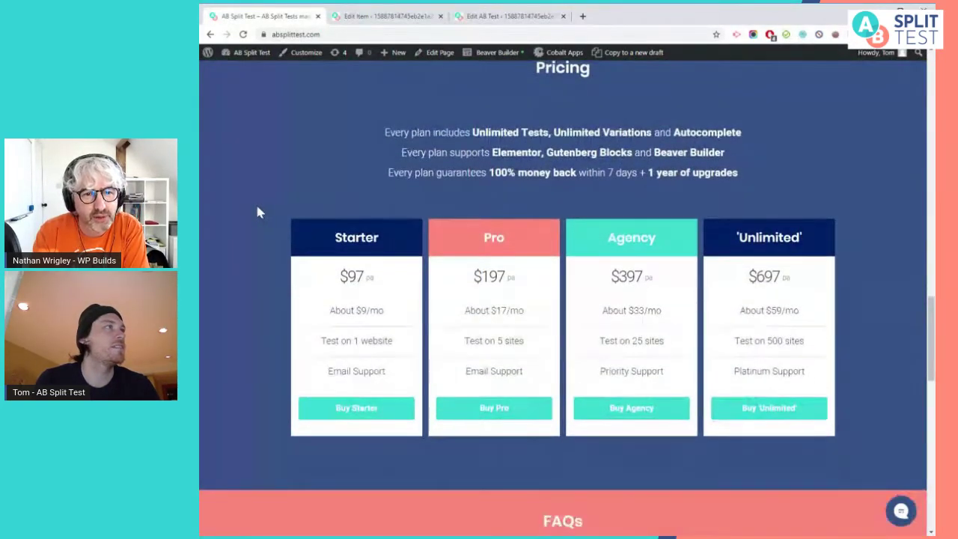
pyautogui.scroll(1, 256, 207)
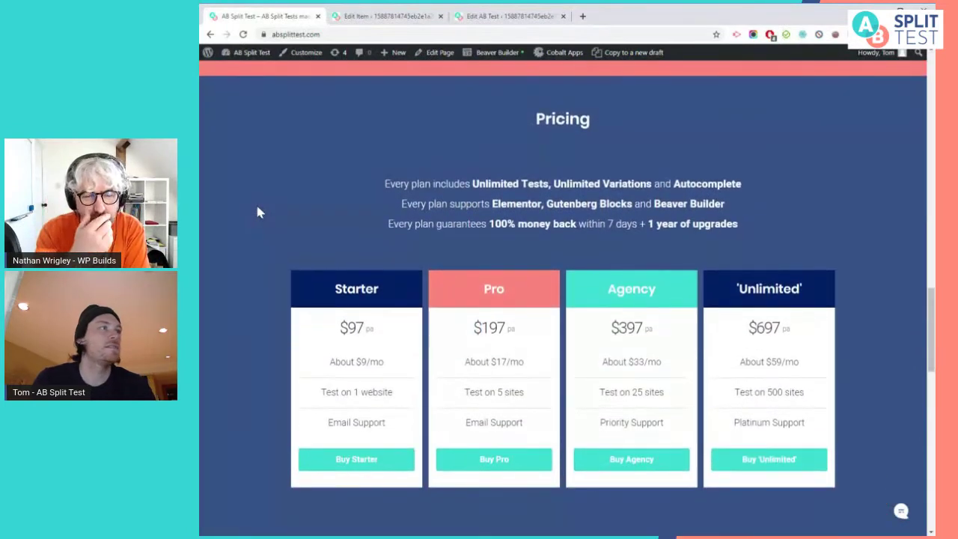